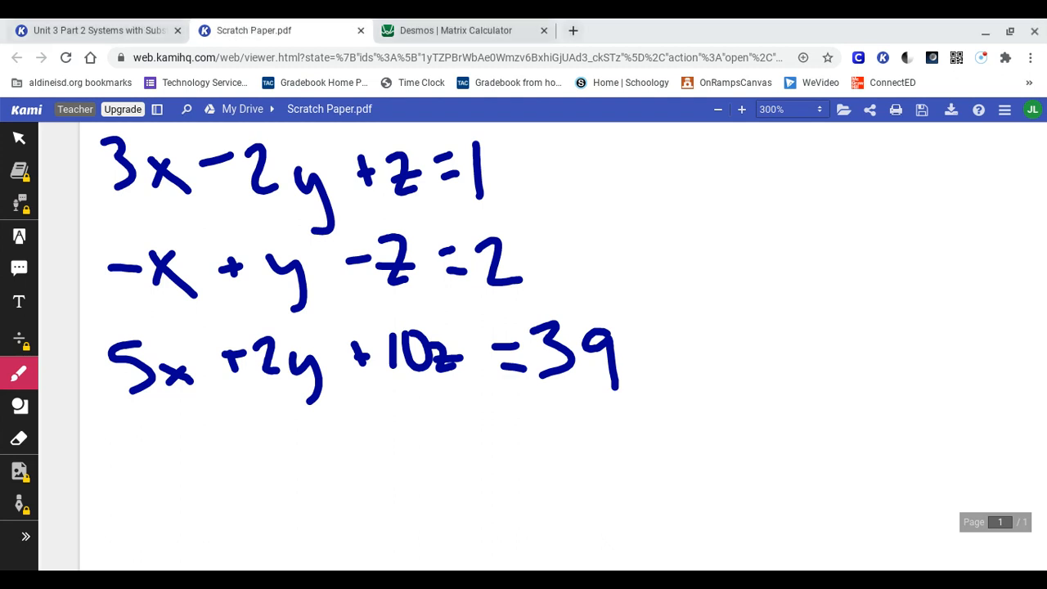
Step: Mark the implied coefficient 1 in red before z in the first equation and before x, y and z in the second
left_click(19, 373)
left_click(19, 373)
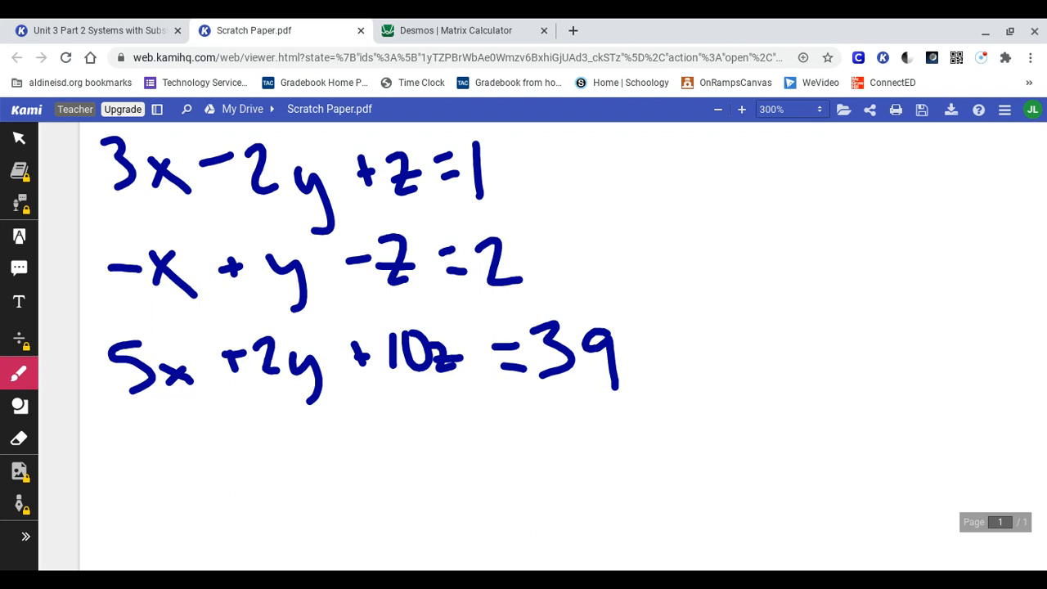
left_click_drag(375, 145, 378, 196)
left_click_drag(135, 236, 149, 299)
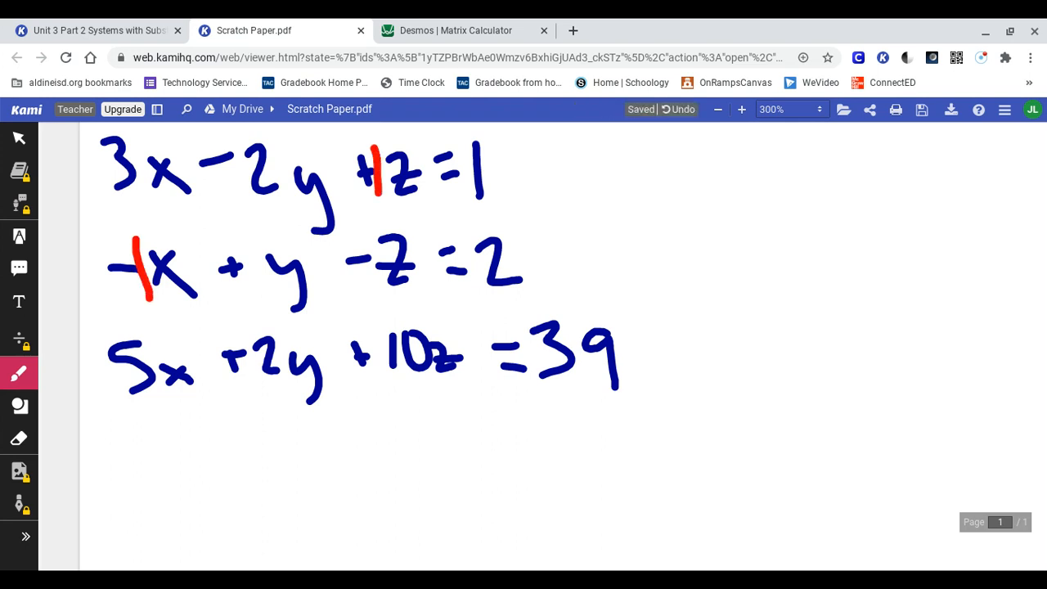
left_click_drag(245, 233, 271, 306)
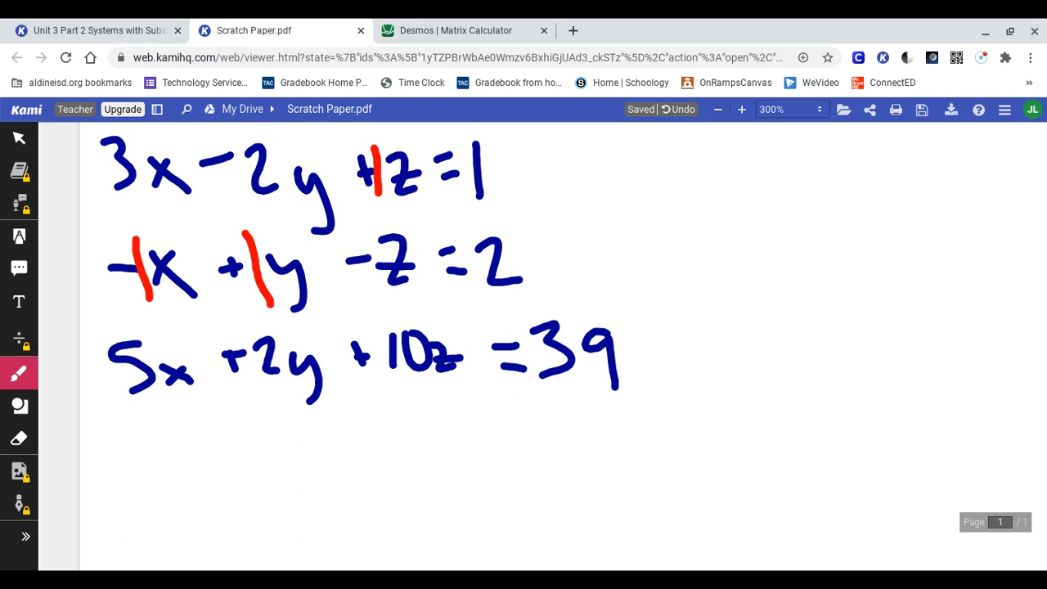
left_click_drag(368, 236, 378, 289)
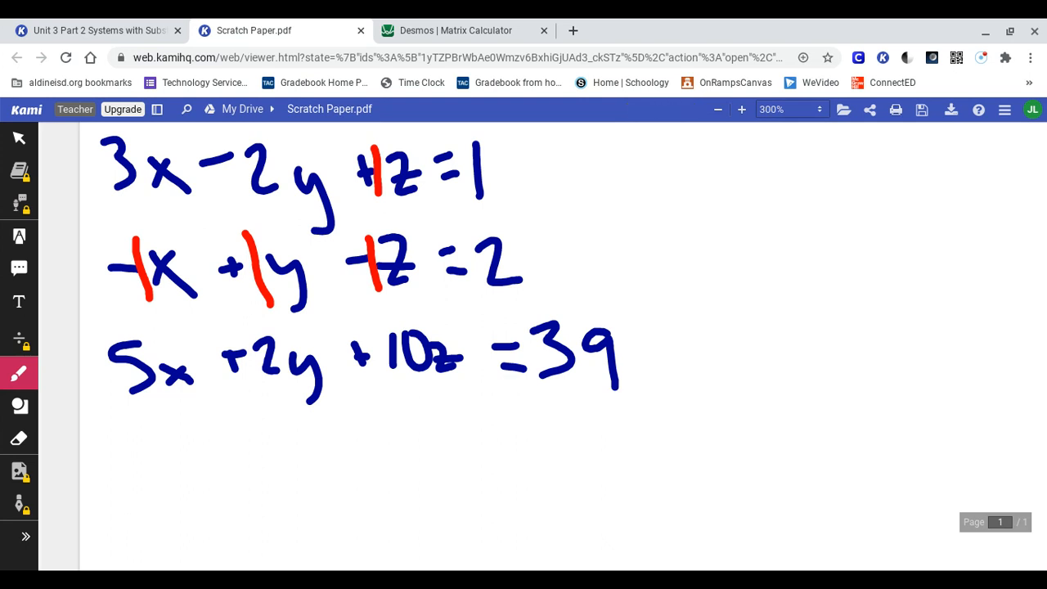
Step: Handwrite the augmented matrix's first row, 3, -2, 1, 1, in red beside the equations, with a vertical divider before the last column
mouse_move(677, 156)
left_mouse_down()
mouse_move(727, 204)
mouse_move(701, 221)
left_mouse_up()
mouse_move(775, 192)
left_mouse_down()
mouse_move(833, 190)
mouse_move(847, 204)
left_mouse_up()
left_click_drag(908, 154, 910, 199)
left_click_drag(993, 145, 996, 206)
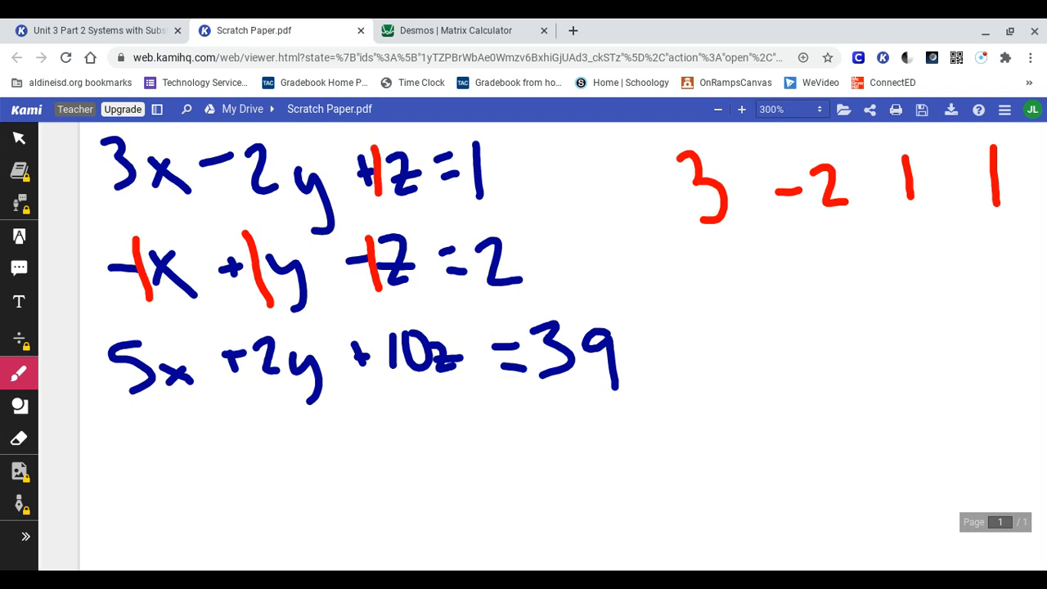
left_click_drag(942, 134, 973, 377)
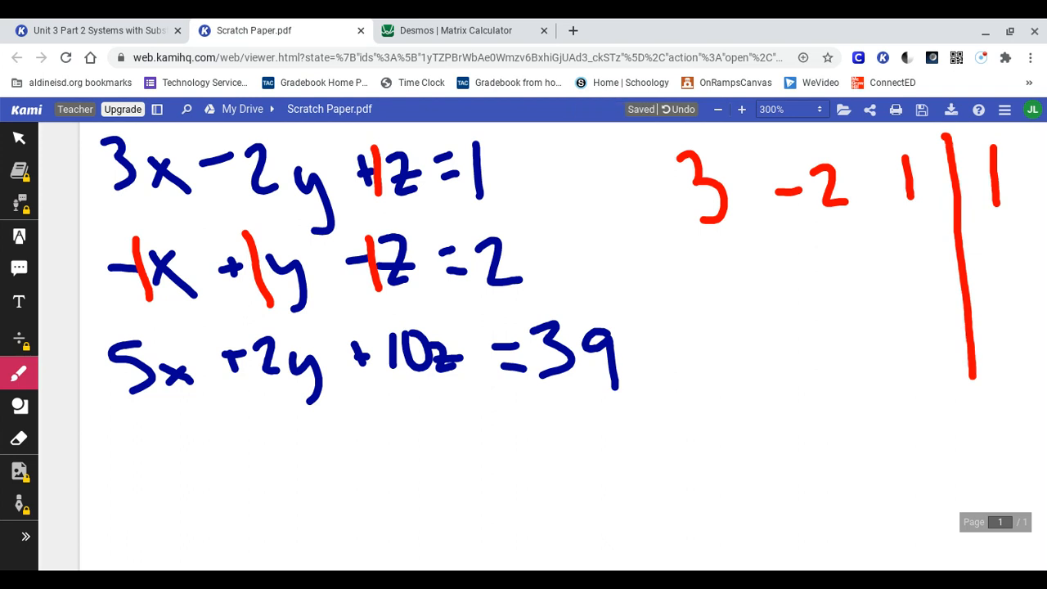
Step: Handwrite the second row of the augmented matrix as -1, 1, -1 and 2
left_click_drag(687, 280, 660, 287)
left_click_drag(712, 255, 716, 290)
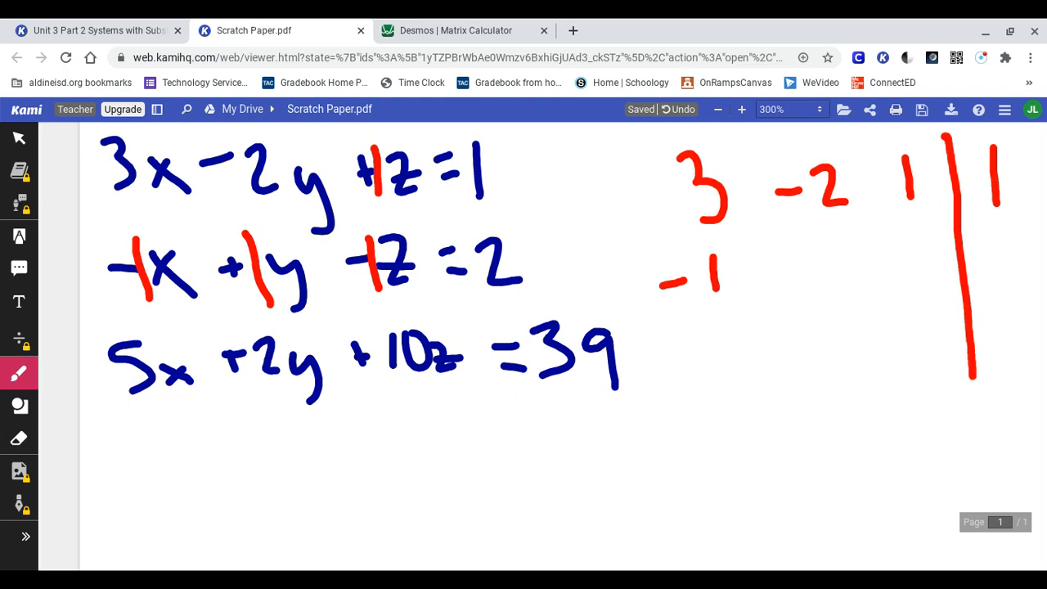
left_click_drag(812, 245, 815, 280)
left_click_drag(899, 266, 873, 273)
left_click_drag(917, 251, 925, 296)
left_click_drag(992, 239, 1021, 276)
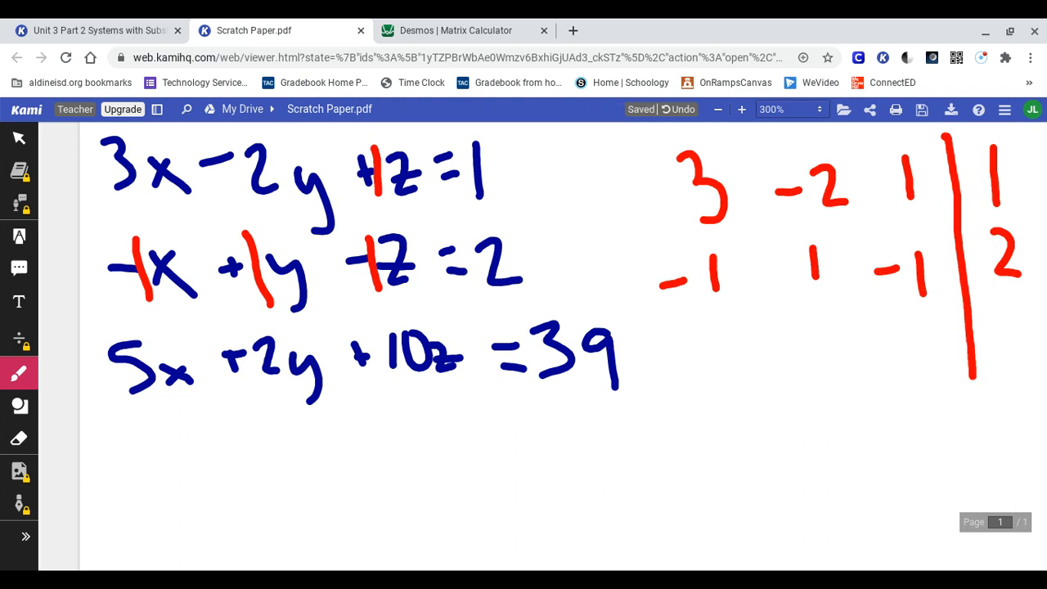
Step: Handwrite the third row of the augmented matrix as 5, 2, 10 and 39
mouse_move(738, 331)
left_mouse_down()
mouse_move(704, 345)
mouse_move(750, 368)
mouse_move(725, 383)
left_mouse_up()
left_click(805, 336)
mouse_move(804, 336)
left_mouse_down()
mouse_move(810, 368)
mouse_move(835, 369)
left_mouse_up()
mouse_move(891, 329)
left_mouse_down()
mouse_move(900, 378)
mouse_move(926, 319)
mouse_move(1002, 360)
mouse_move(991, 365)
left_mouse_up()
left_click(986, 328)
left_click_drag(1035, 326, 1024, 372)
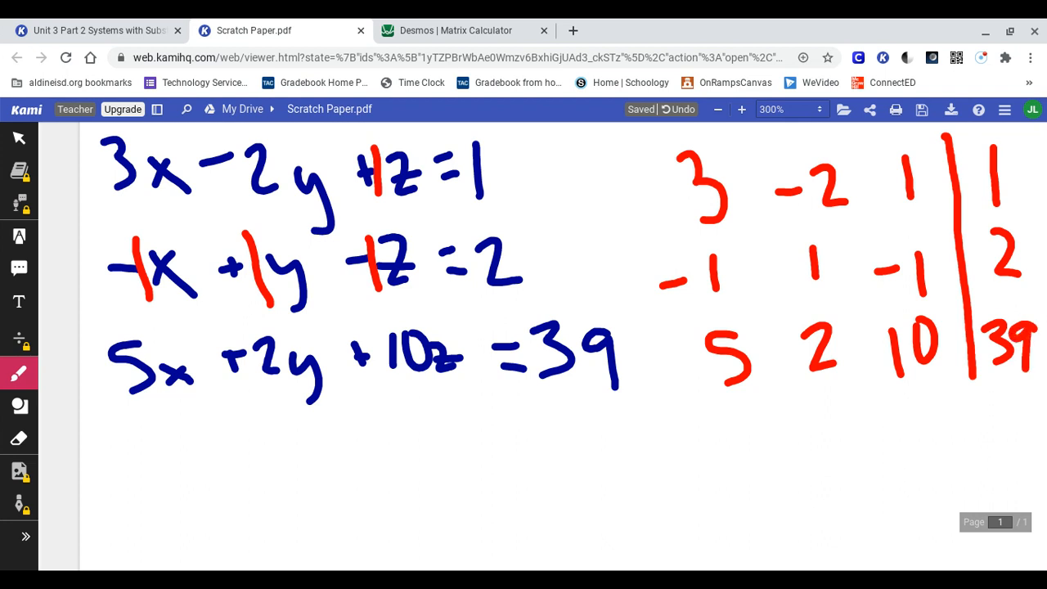
Step: Draw red square brackets around both sides of the handwritten augmented matrix
scroll(523, 343, "right", 5)
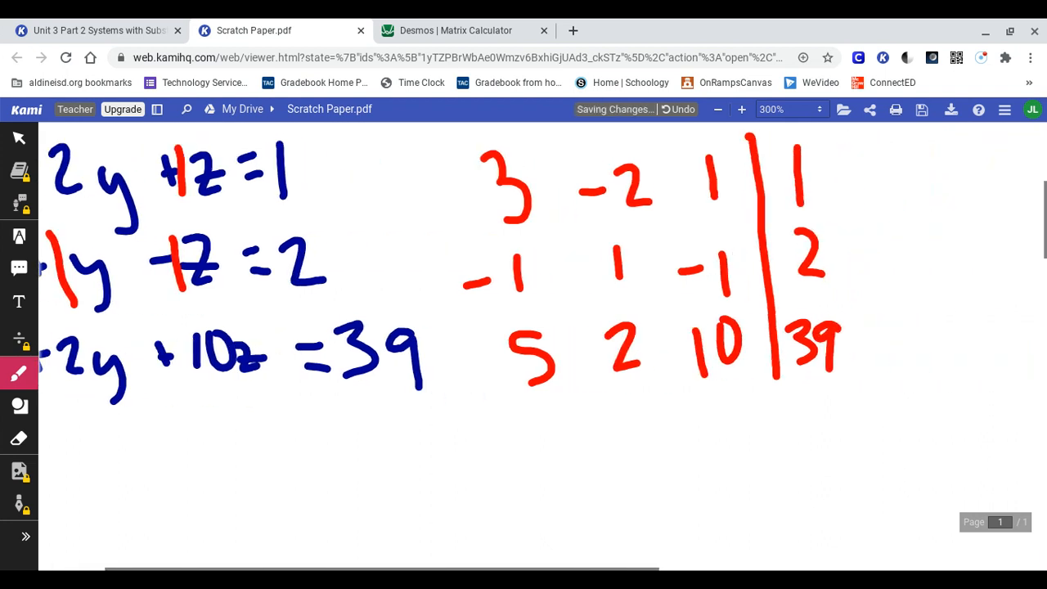
mouse_move(494, 125)
left_mouse_down()
mouse_move(459, 135)
mouse_move(426, 170)
mouse_move(452, 413)
mouse_move(499, 416)
left_mouse_up()
mouse_move(795, 129)
left_mouse_down()
mouse_move(856, 322)
mouse_move(857, 391)
mouse_move(828, 395)
left_mouse_up()
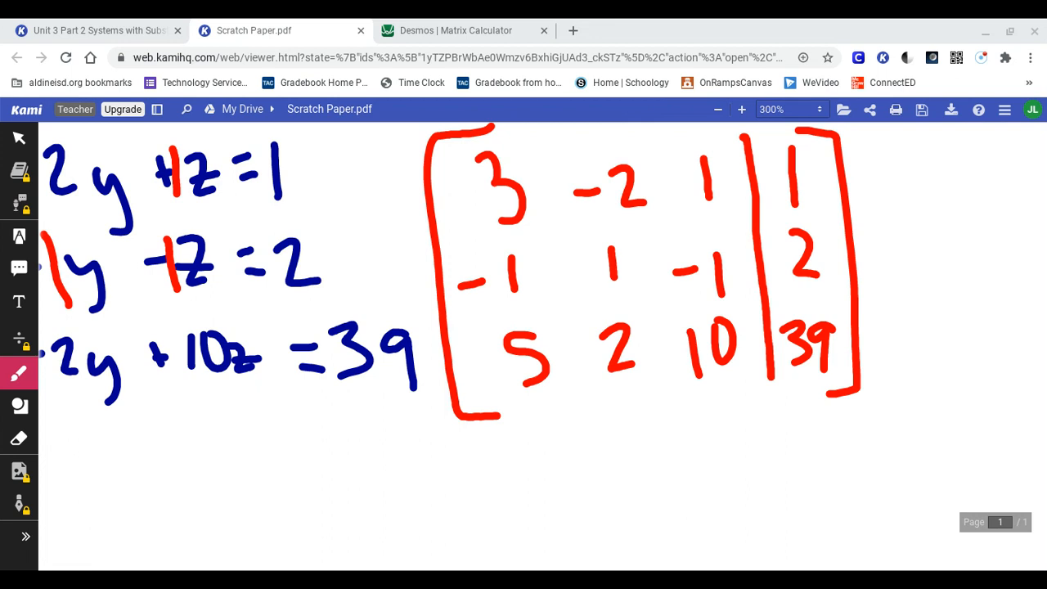
Step: Switch to the Desmos Matrix Calculator and create a new matrix A
left_click(456, 30)
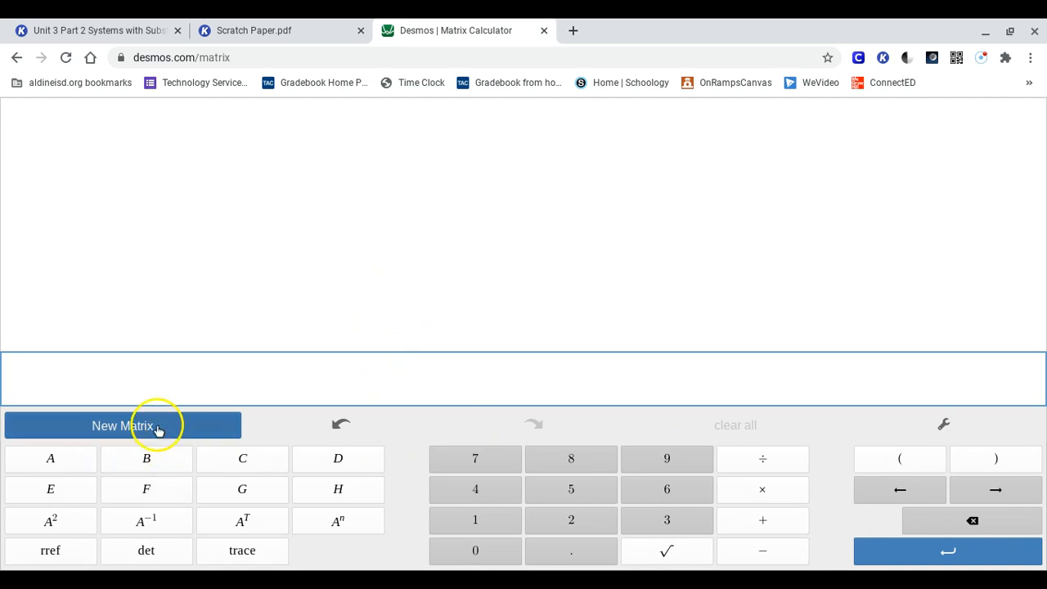
left_click(133, 426)
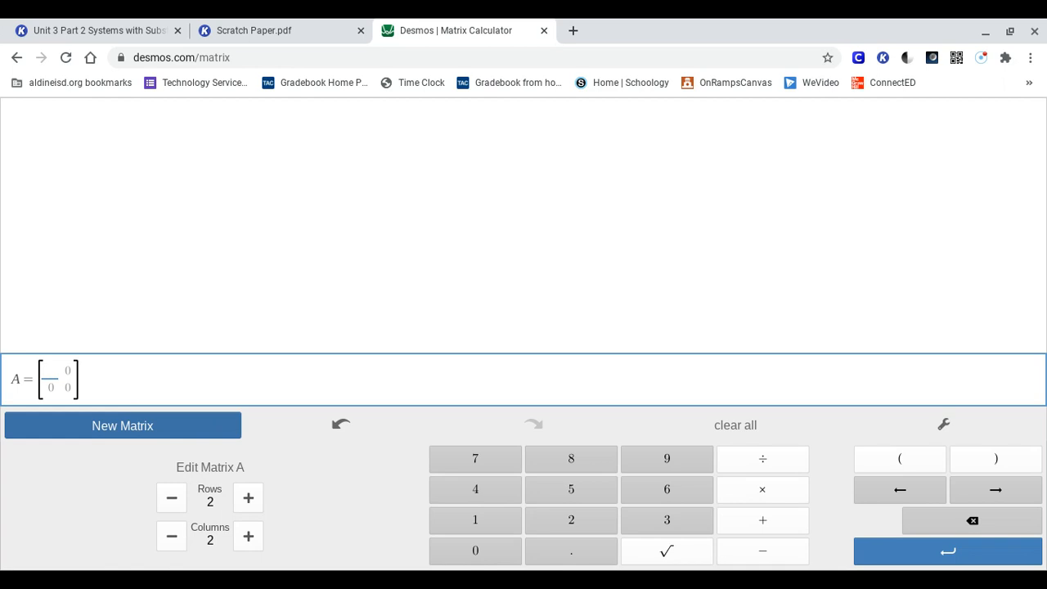
key("Right")
key("Down")
key("Left")
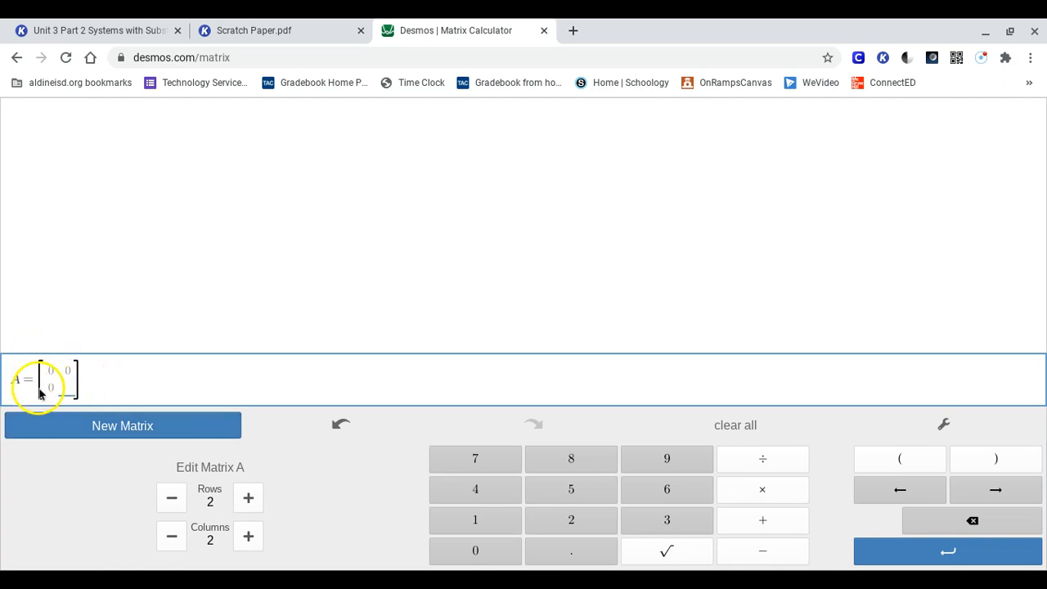
key("Up")
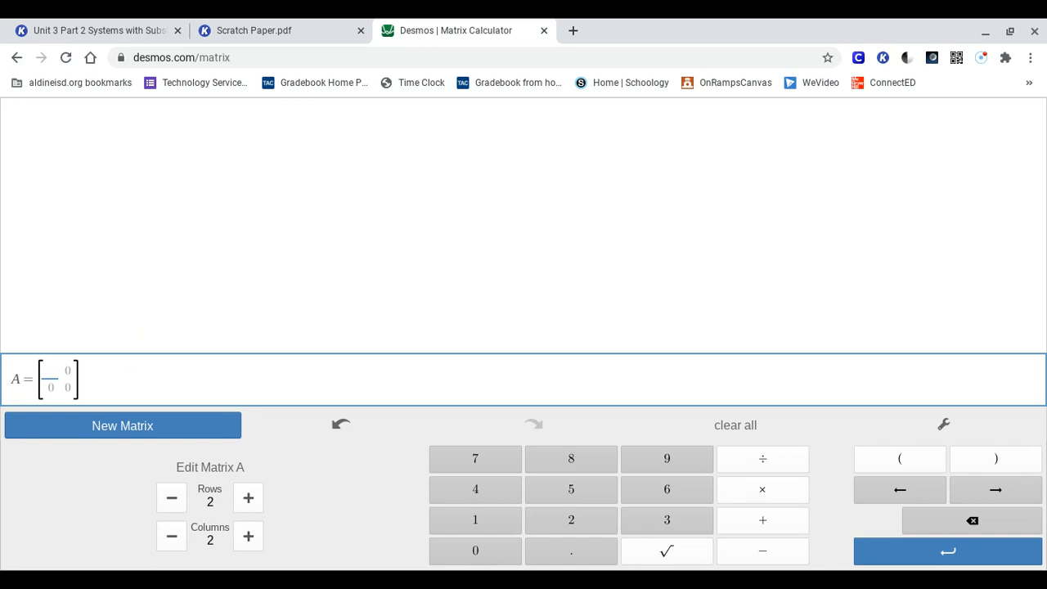
Step: Check the handwritten matrix's dimensions and resize matrix A to 3 rows and 4 columns
left_click(265, 35)
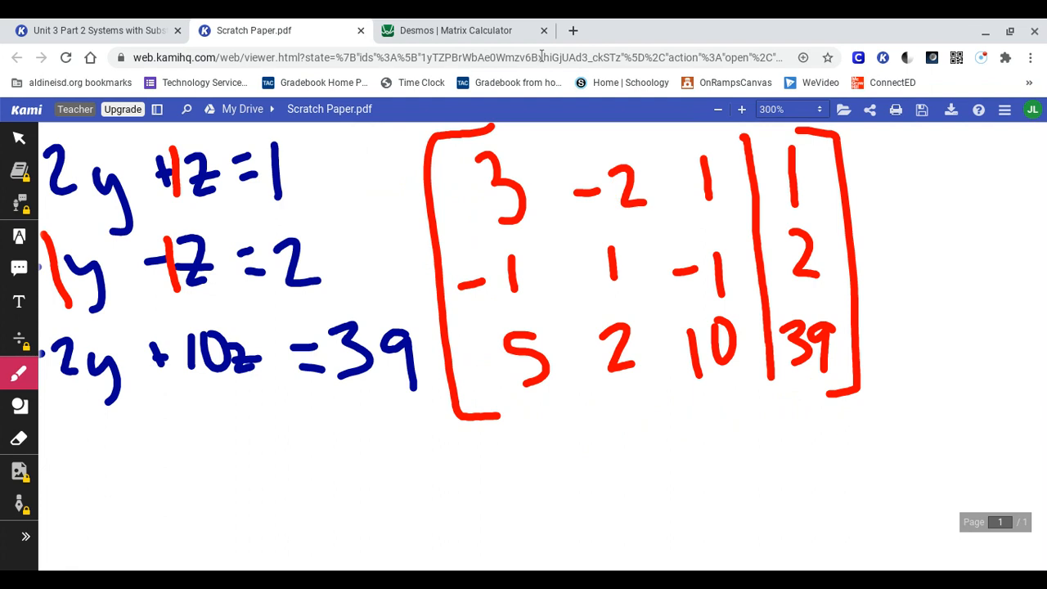
left_click(488, 31)
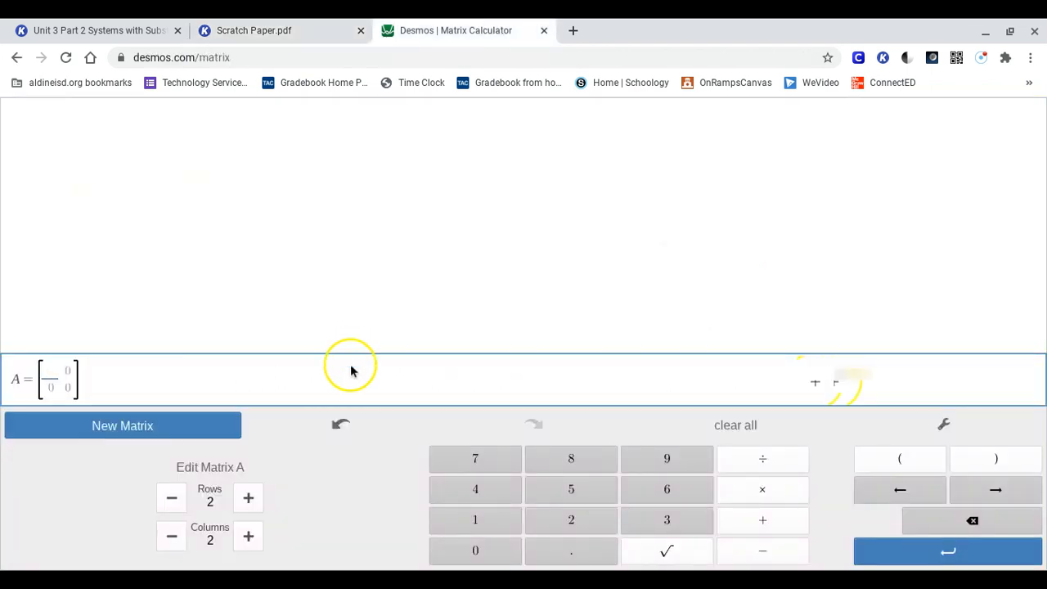
left_click(250, 497)
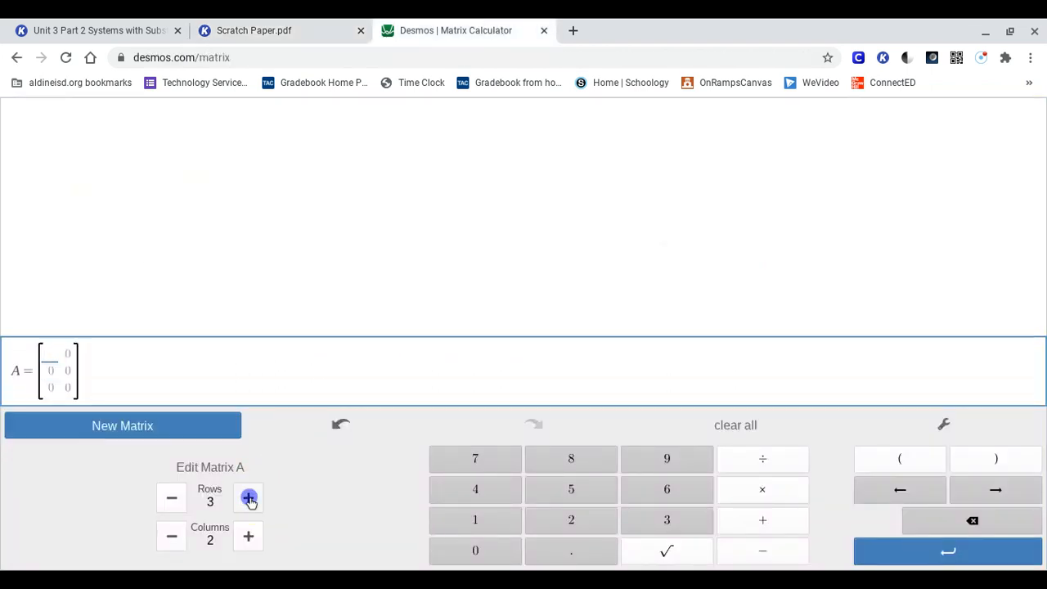
left_click(248, 535)
left_click(249, 536)
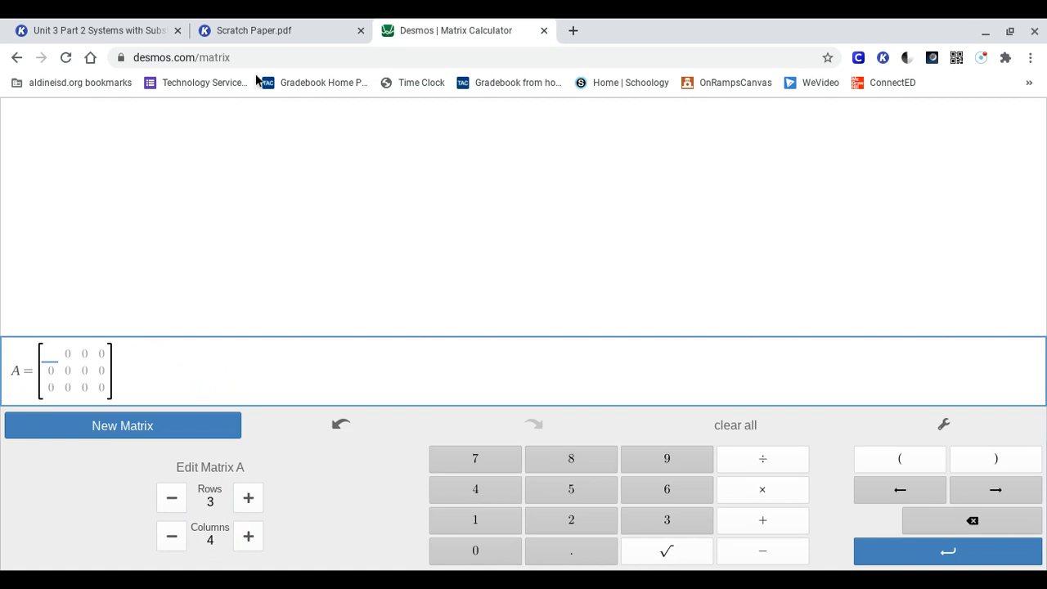
Step: Fill the first row of matrix A with 3, -2, 1 and 1 from the handwritten matrix
left_click(268, 37)
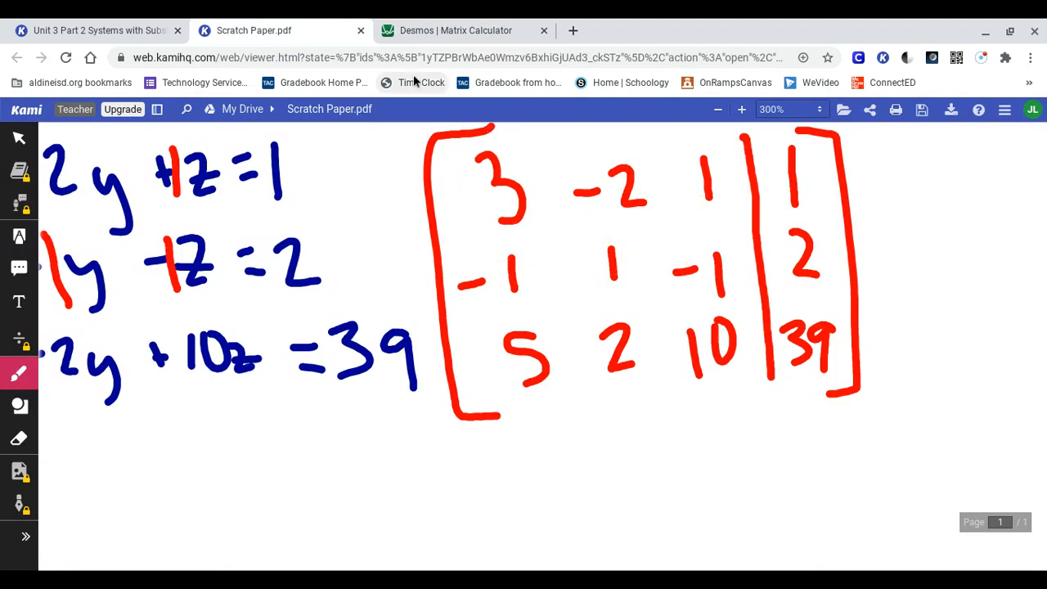
left_click(425, 39)
type("3")
key("Tab")
type("-2")
key("Tab")
type("1")
key("Tab")
type("1")
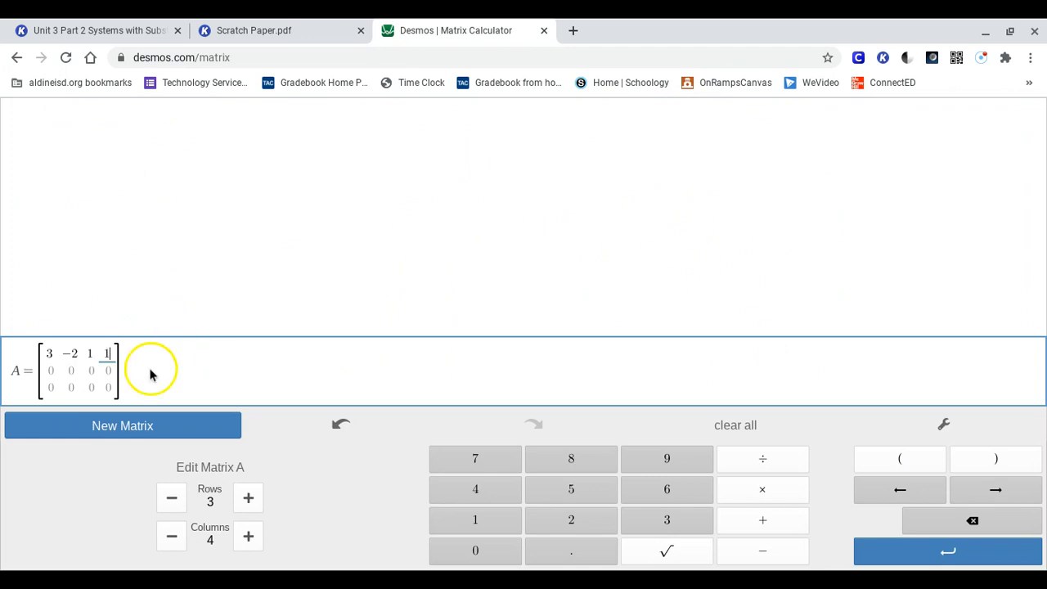
Step: Fill the second row of matrix A with -1, 1, -1 and 2 from the handwritten matrix
left_click(54, 369)
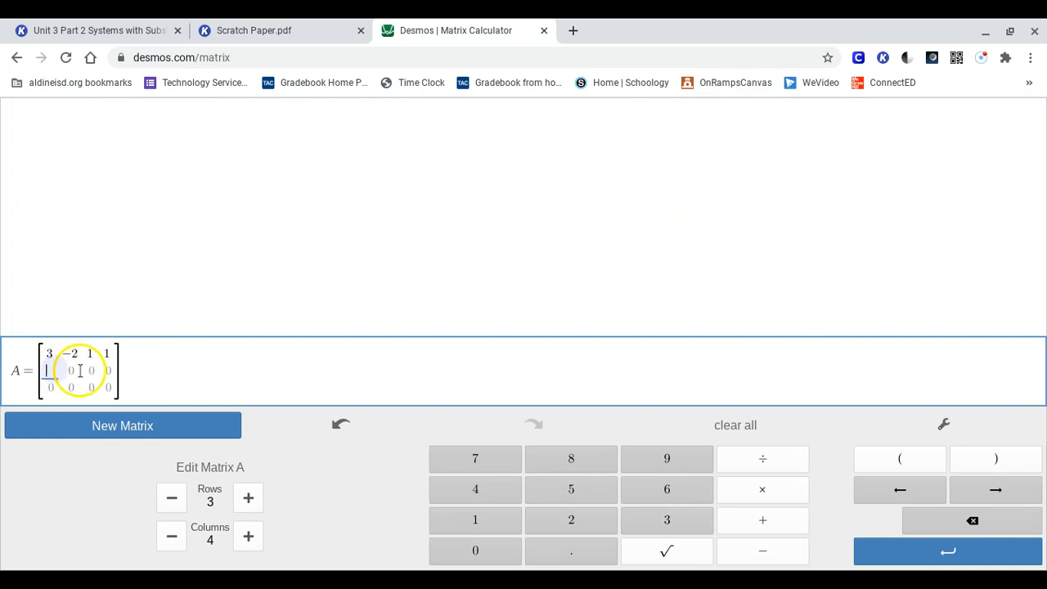
left_click(71, 369)
left_click(91, 370)
left_click(108, 370)
left_click(51, 371)
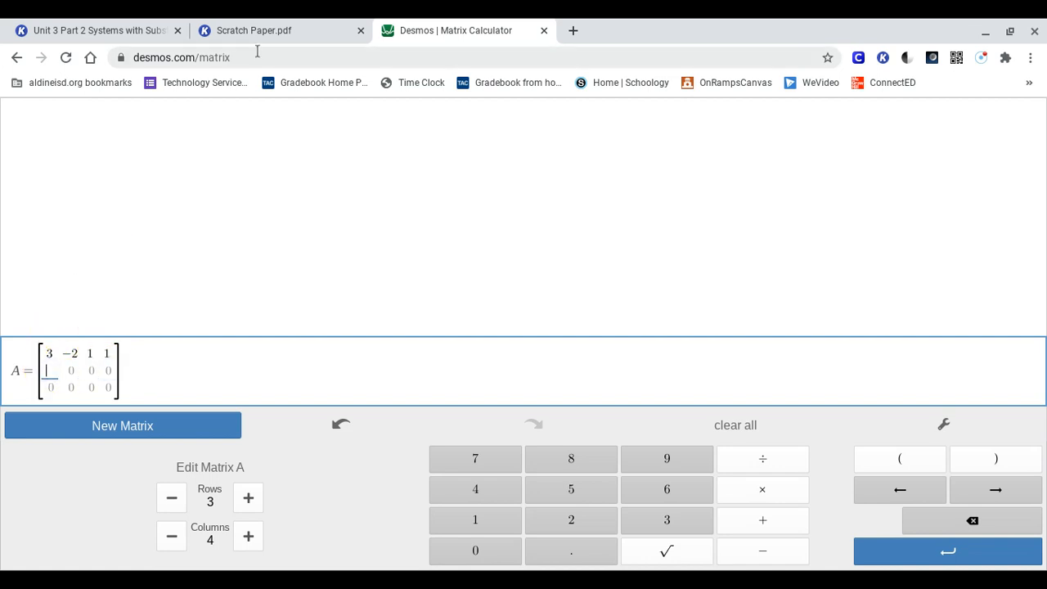
left_click(238, 31)
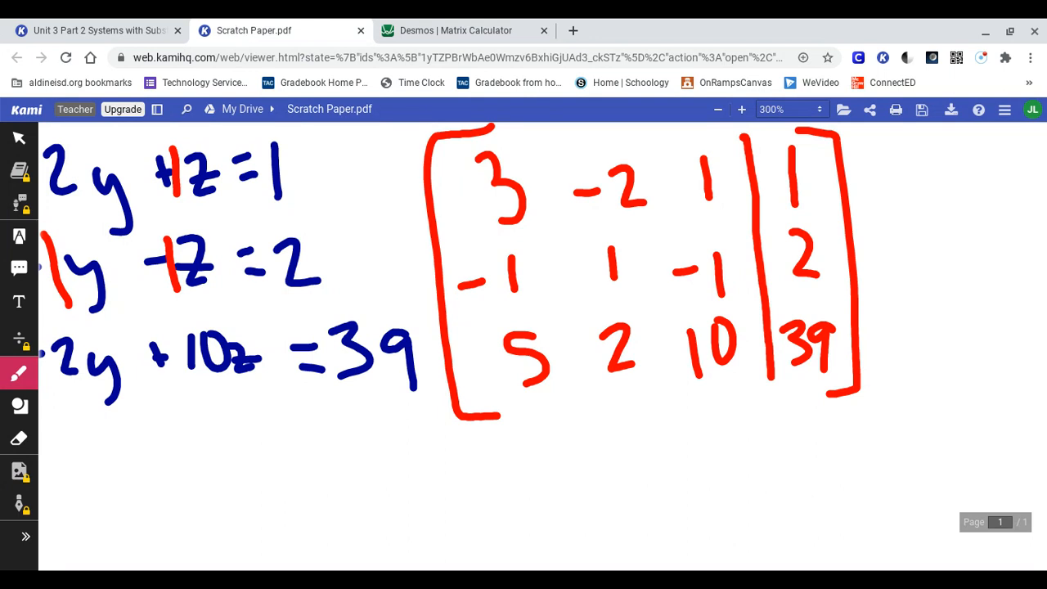
left_click(471, 42)
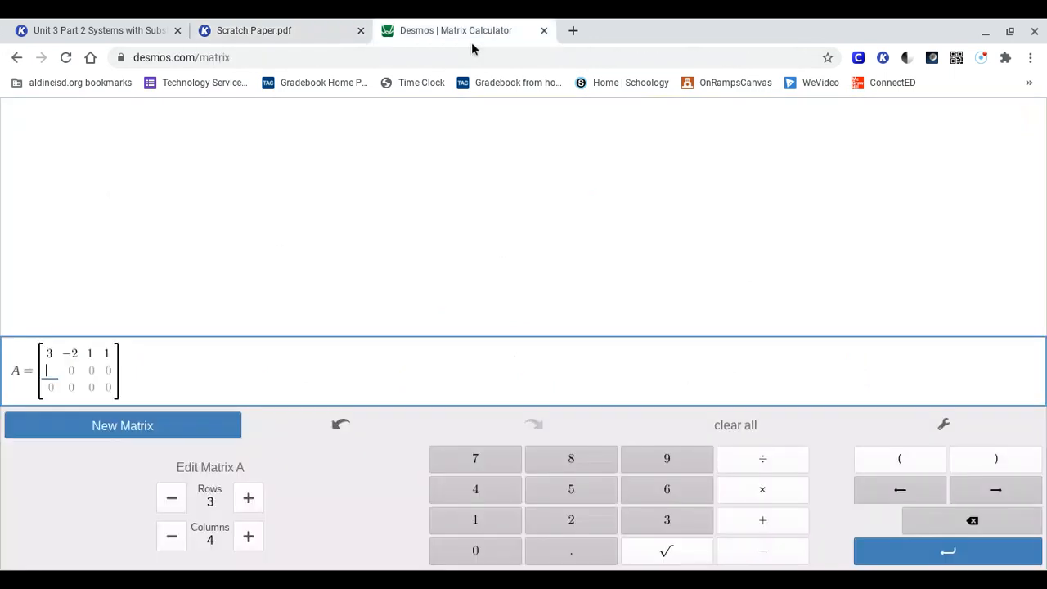
type("-1")
key("Tab")
type("1")
key("Tab")
type("-1")
key("Tab")
type("2")
Step: Fill the third row of matrix A with 5, 2, 10 and 39, and finish entering the matrix
key("Down")
key("Left")
key("Left")
key("Left")
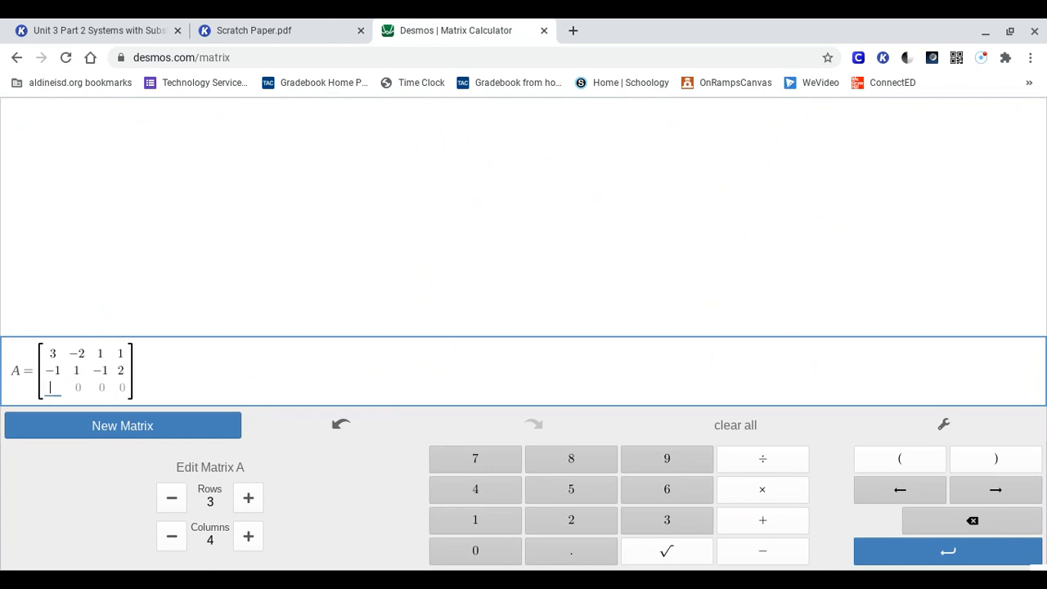
left_click(281, 26)
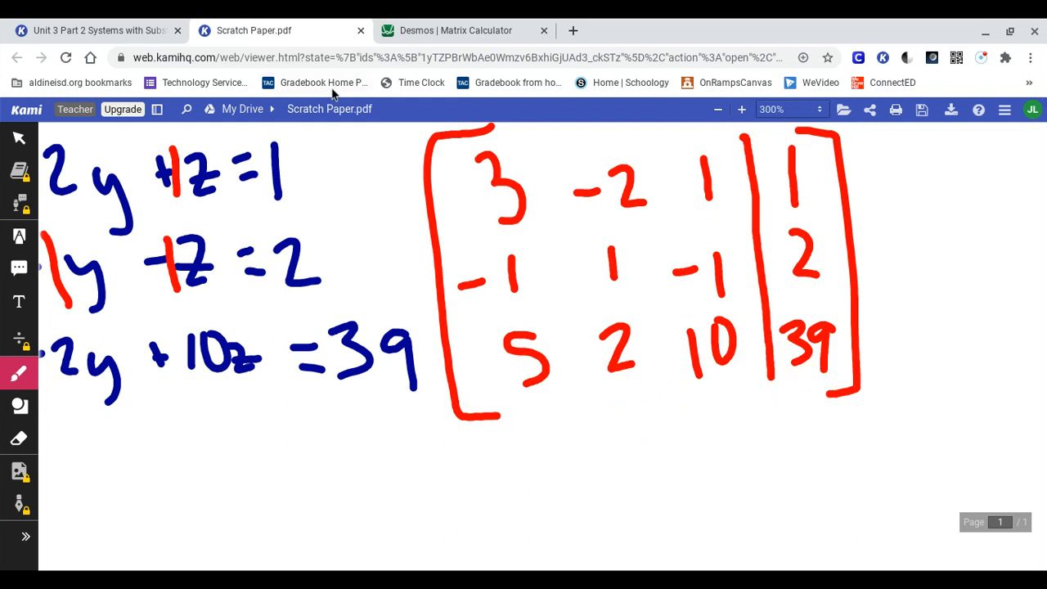
left_click(459, 28)
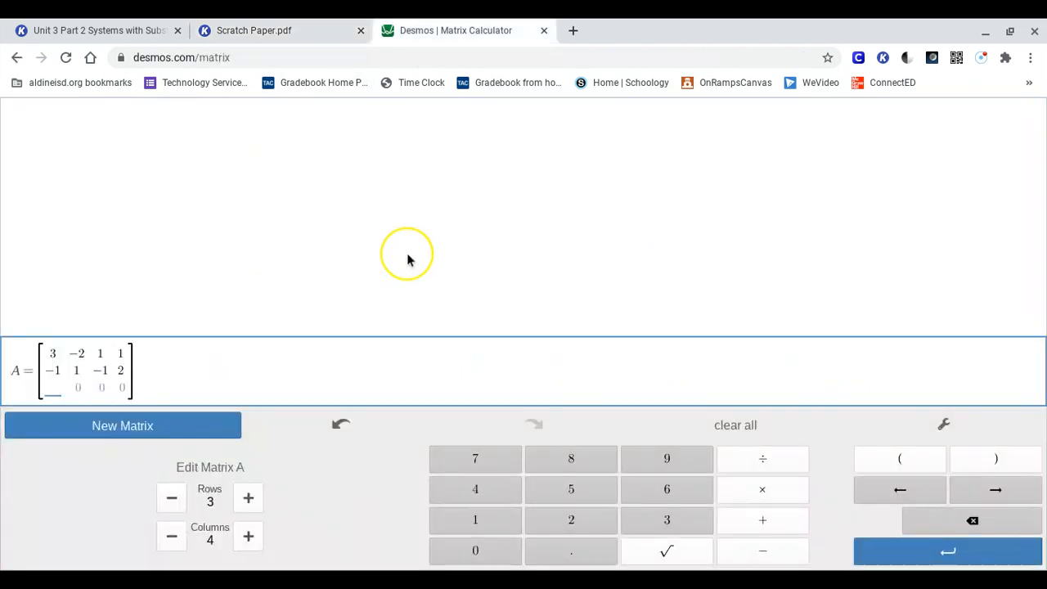
type("5")
key("Tab")
type("2")
key("Tab")
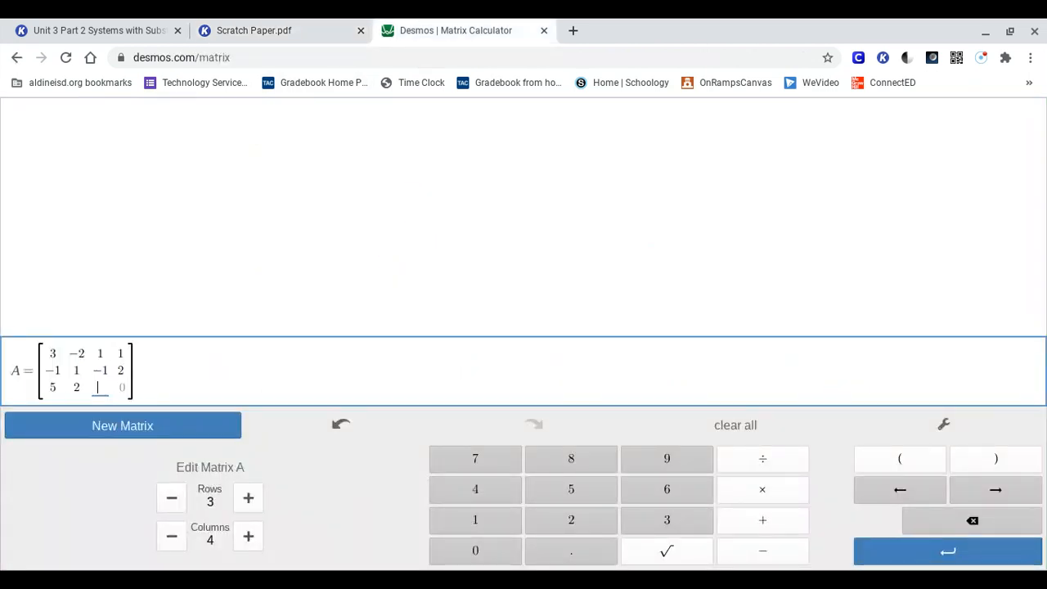
type("10")
key("Tab")
type("39")
left_click(301, 391)
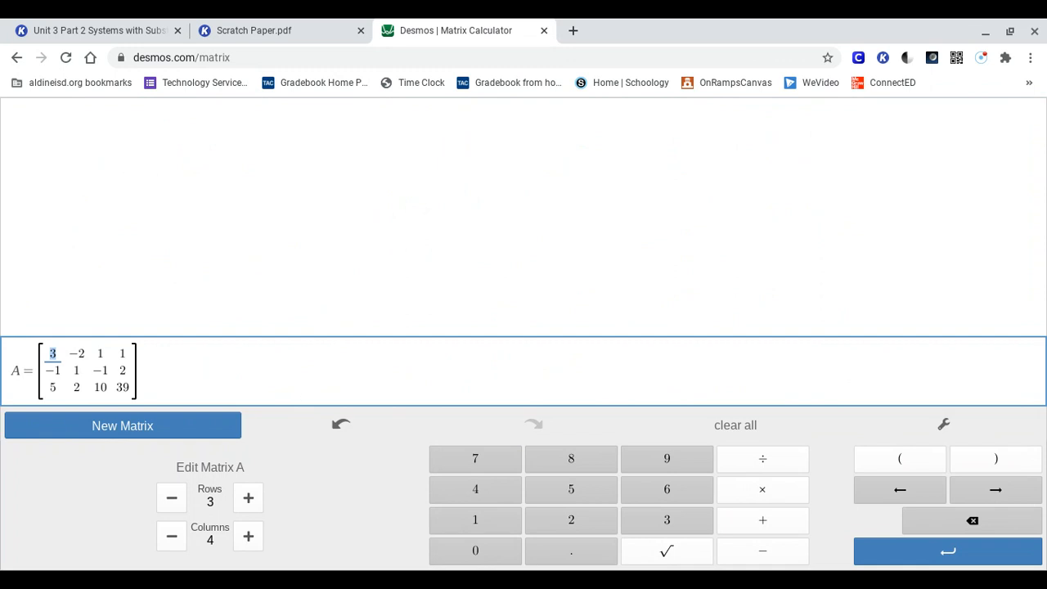
key("Return")
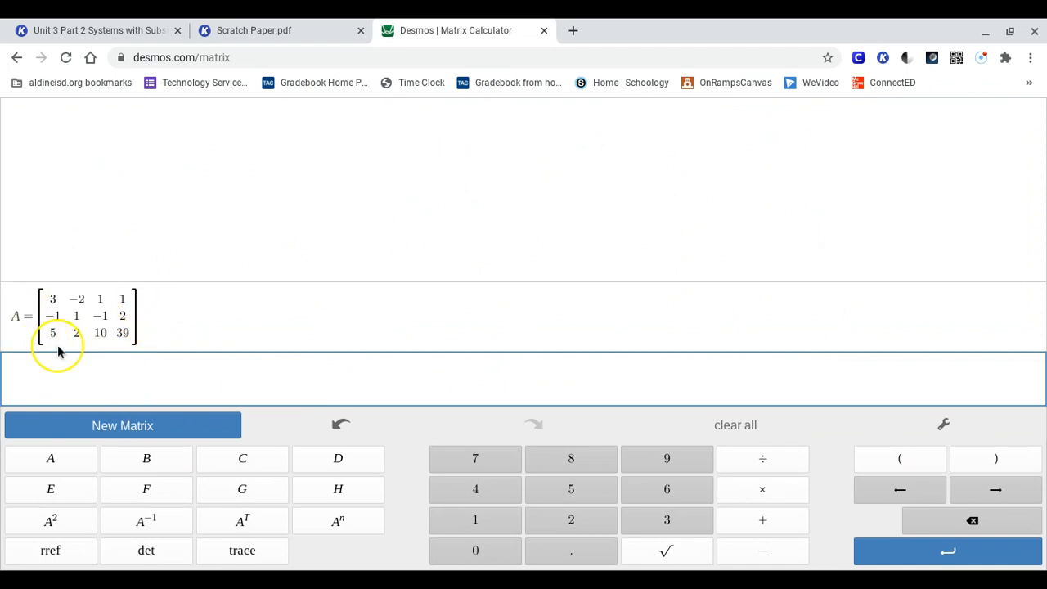
Step: Compute the reduced row echelon form of matrix A with rref(A)
left_click(60, 468)
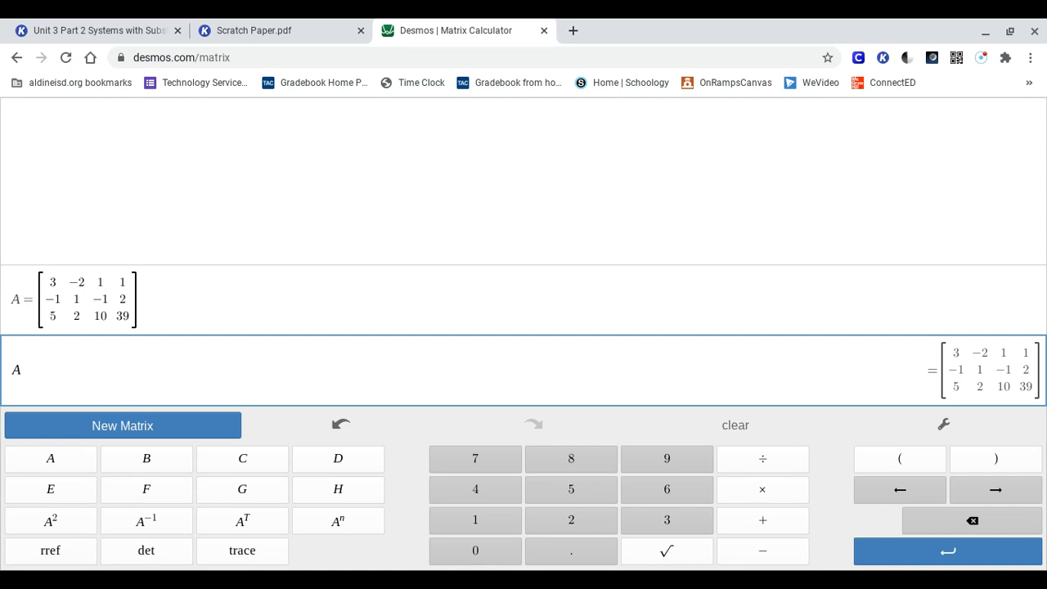
key("Return")
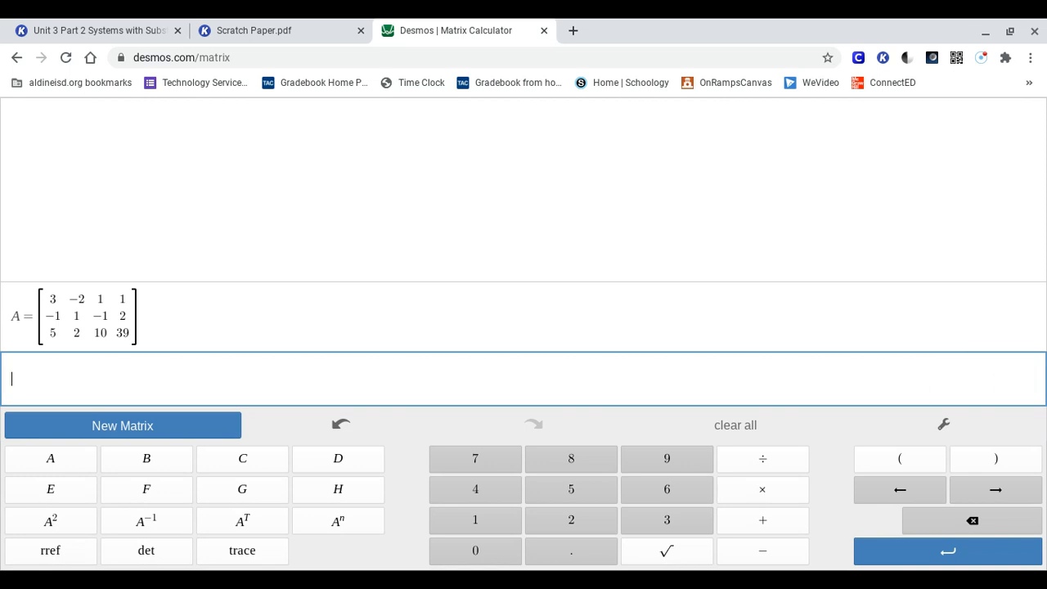
type("rref")
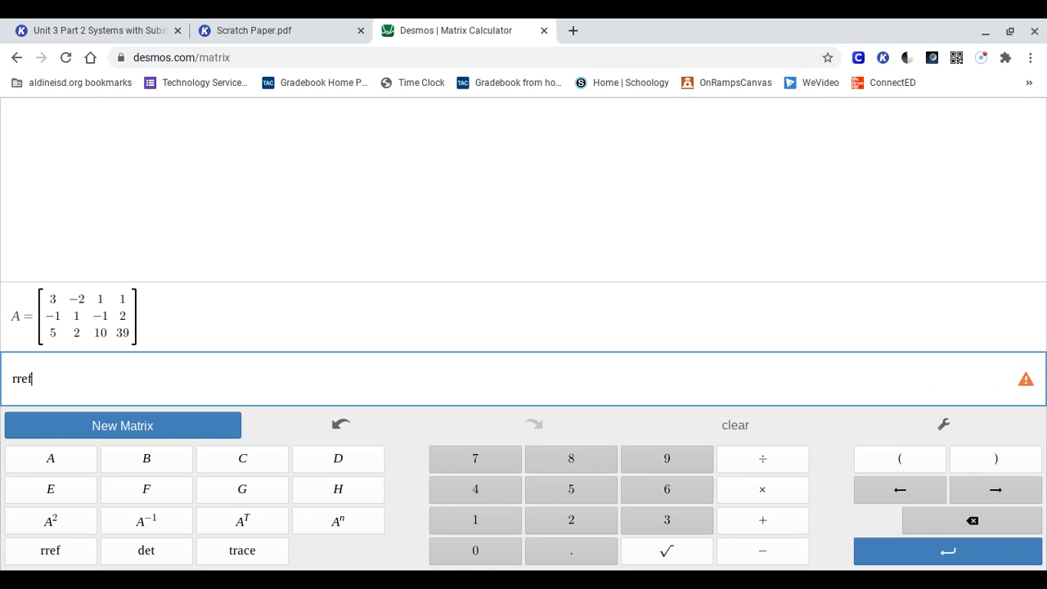
type("(")
left_click(73, 463)
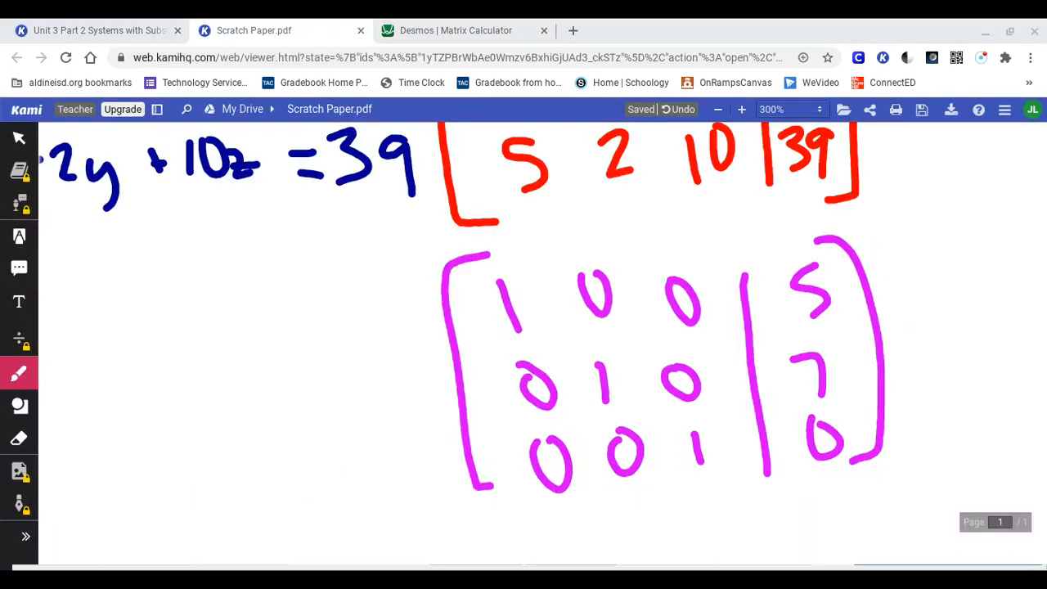
Step: In Scratch Paper.pdf, label the columns of the red augmented matrix x, y, z = c in dark blue
scroll(523, 327, "down", 3)
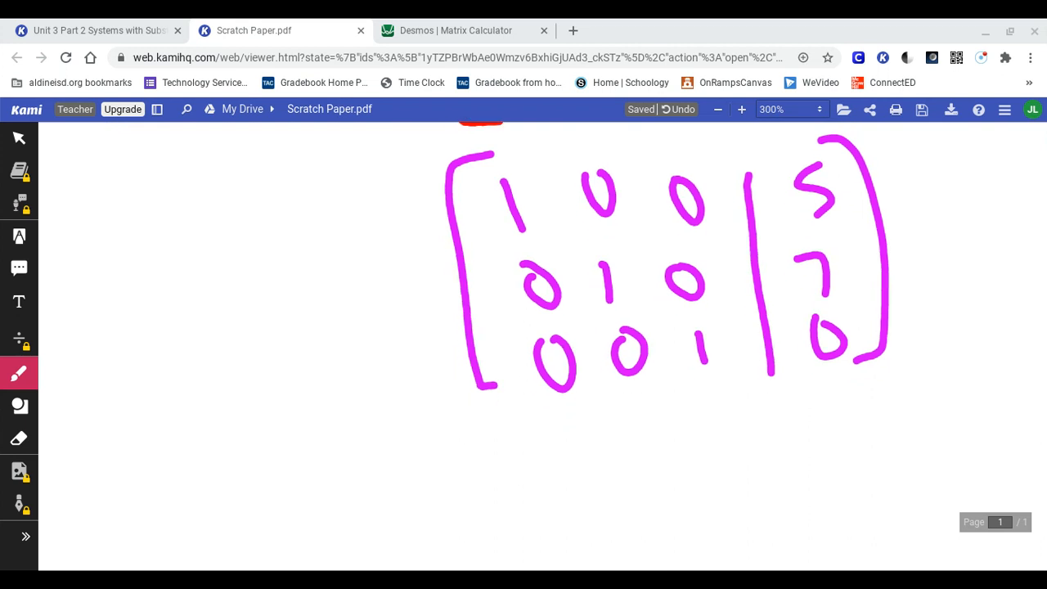
scroll(583, 346, "right", 3)
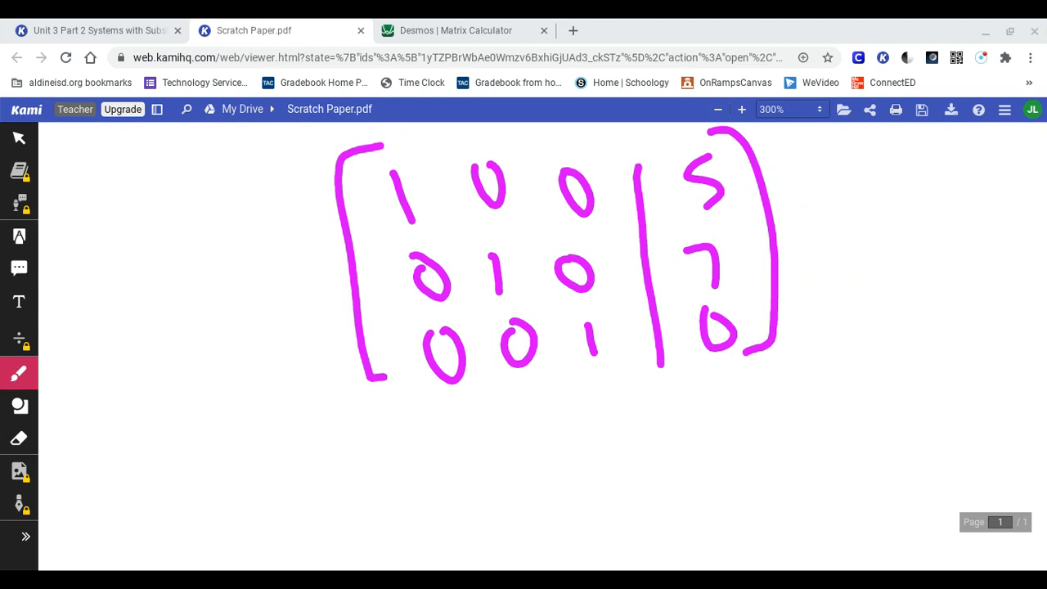
scroll(556, 266, "up", 1)
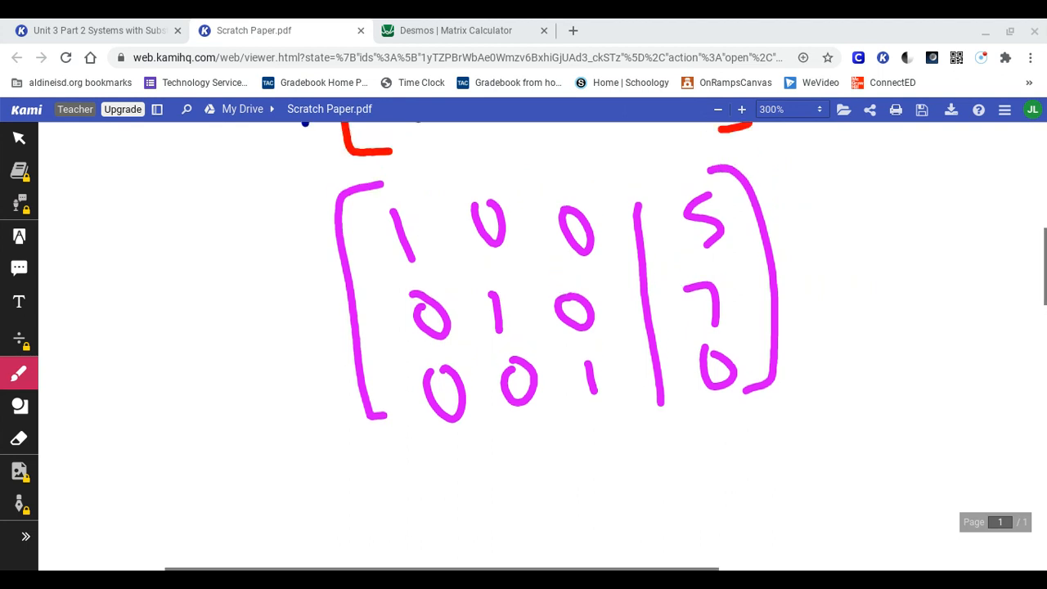
scroll(556, 343, "up", 5)
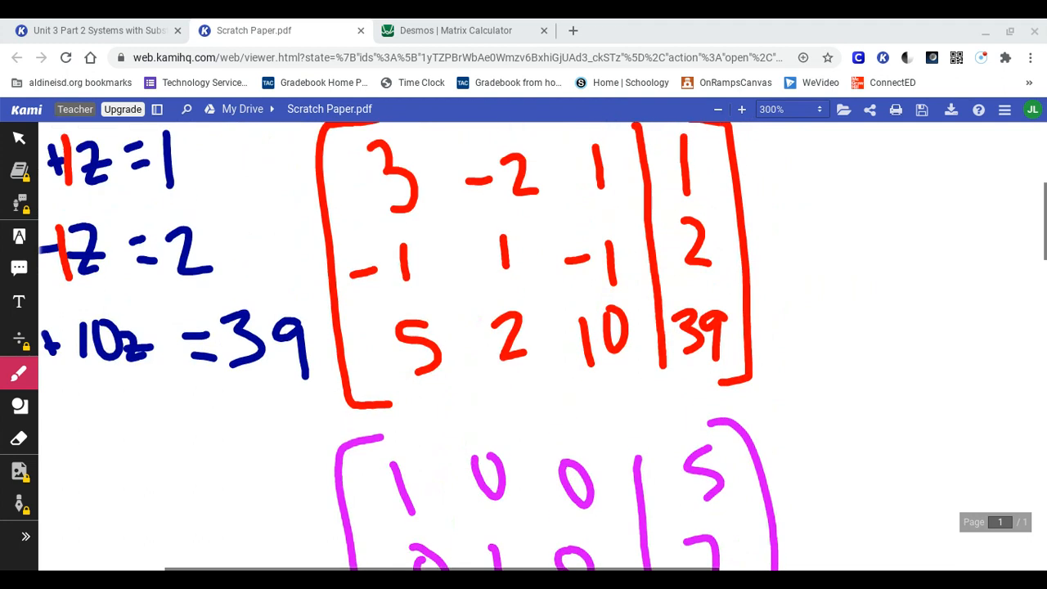
left_click(18, 373)
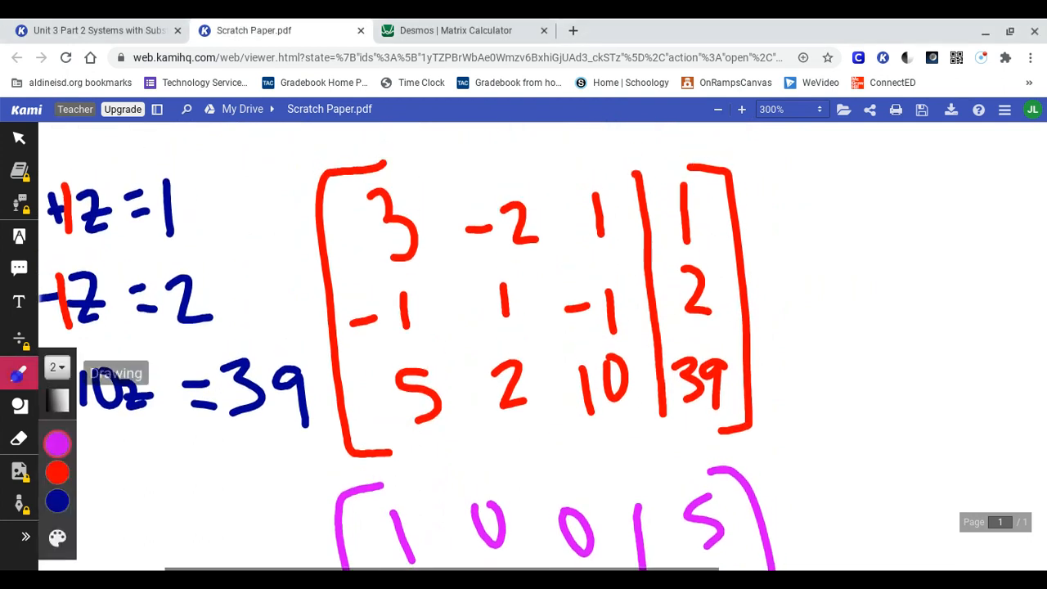
left_click(57, 444)
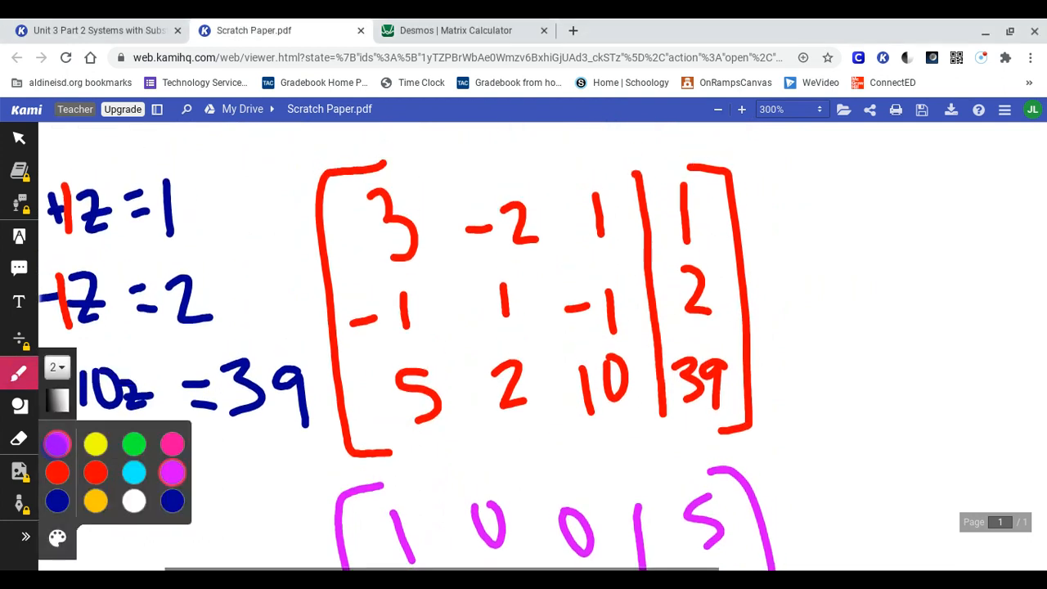
left_click(58, 500)
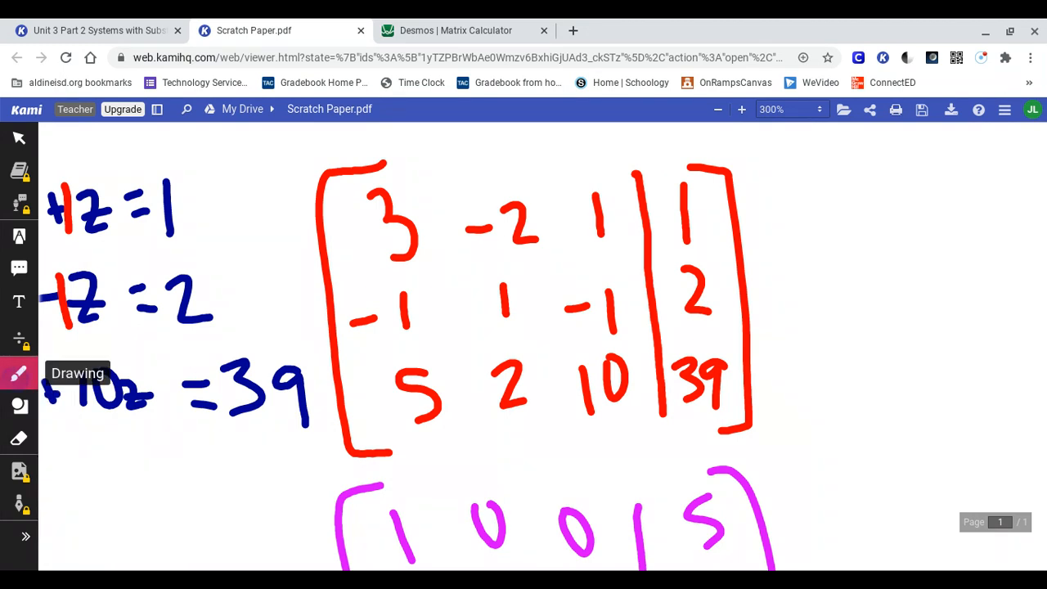
left_click_drag(338, 127, 395, 172)
left_click_drag(361, 124, 340, 168)
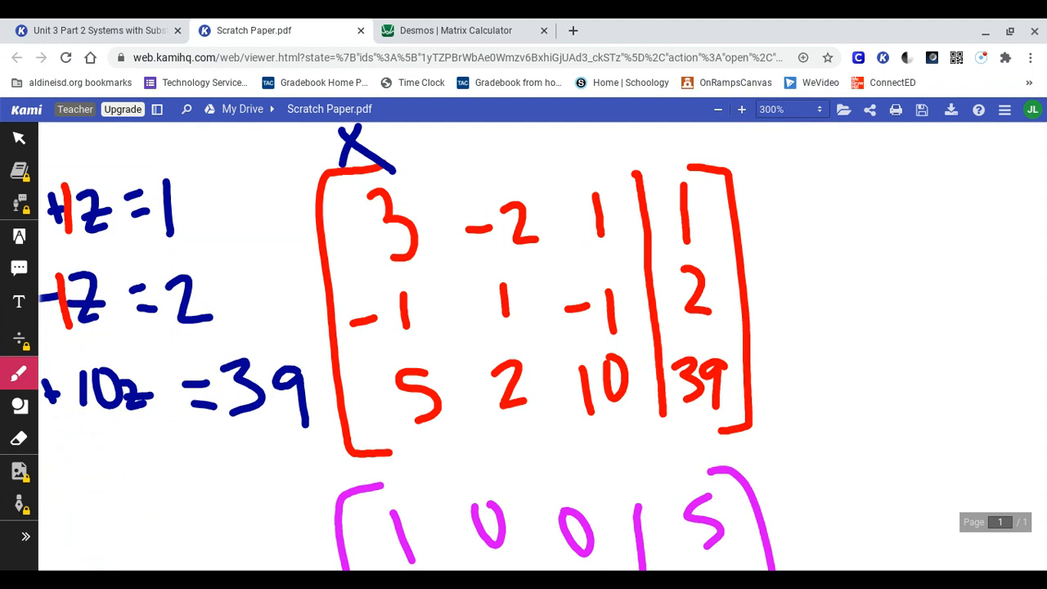
mouse_move(477, 137)
left_mouse_down()
mouse_move(499, 144)
mouse_move(489, 173)
left_mouse_up()
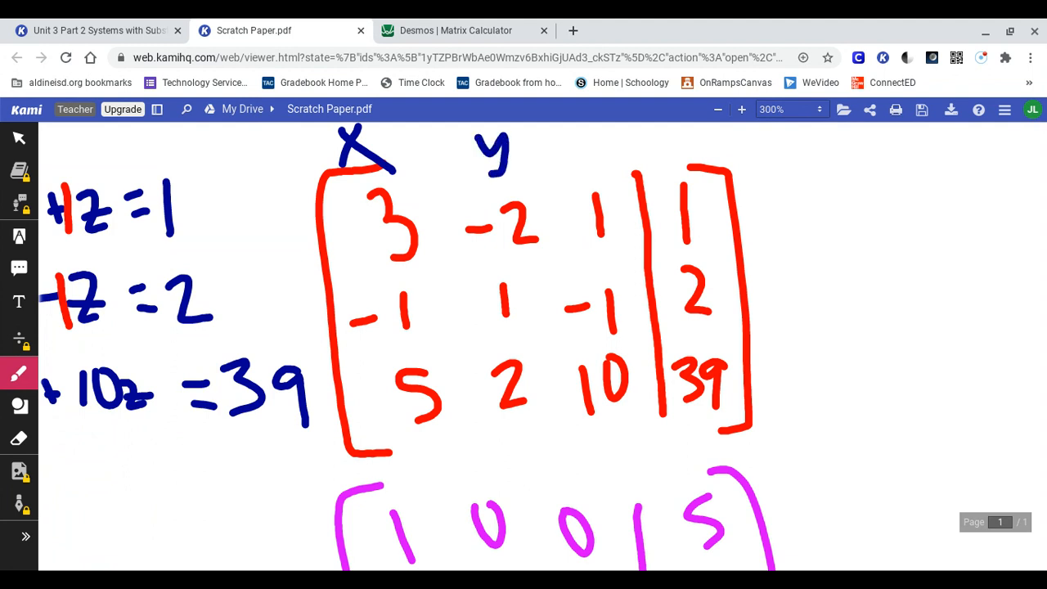
mouse_move(568, 124)
left_mouse_down()
mouse_move(602, 129)
mouse_move(602, 162)
mouse_move(574, 144)
mouse_move(648, 134)
mouse_move(650, 149)
mouse_move(680, 124)
mouse_move(700, 150)
left_mouse_up()
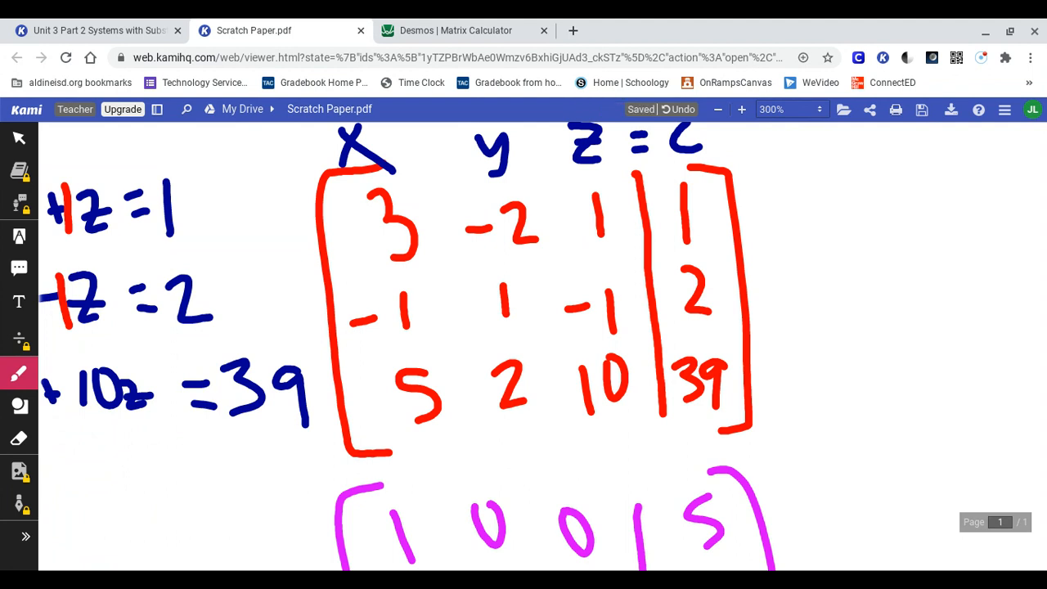
Step: Write the column labels x, y, z = c above the magenta reduced matrix in dark blue
scroll(502, 357, "down", 4)
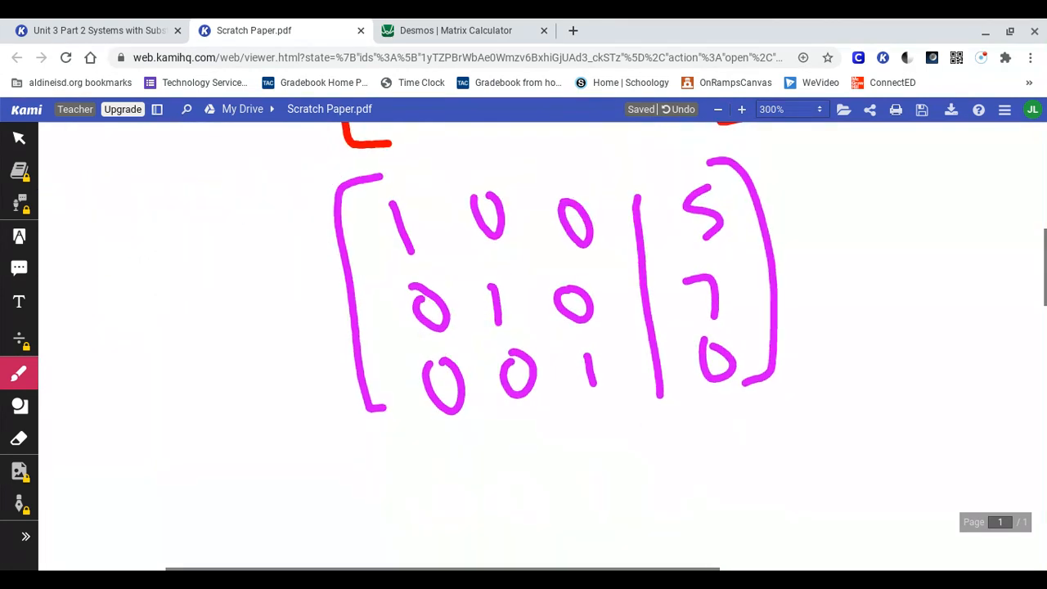
scroll(524, 327, "up", 1)
left_click_drag(357, 173, 399, 205)
left_click_drag(384, 166, 363, 206)
left_click(456, 170)
left_click_drag(455, 168, 470, 206)
mouse_move(532, 163)
left_mouse_down()
mouse_move(553, 188)
mouse_move(571, 187)
left_mouse_up()
mouse_move(622, 164)
left_mouse_down()
mouse_move(645, 182)
mouse_move(661, 162)
mouse_move(689, 172)
left_mouse_up()
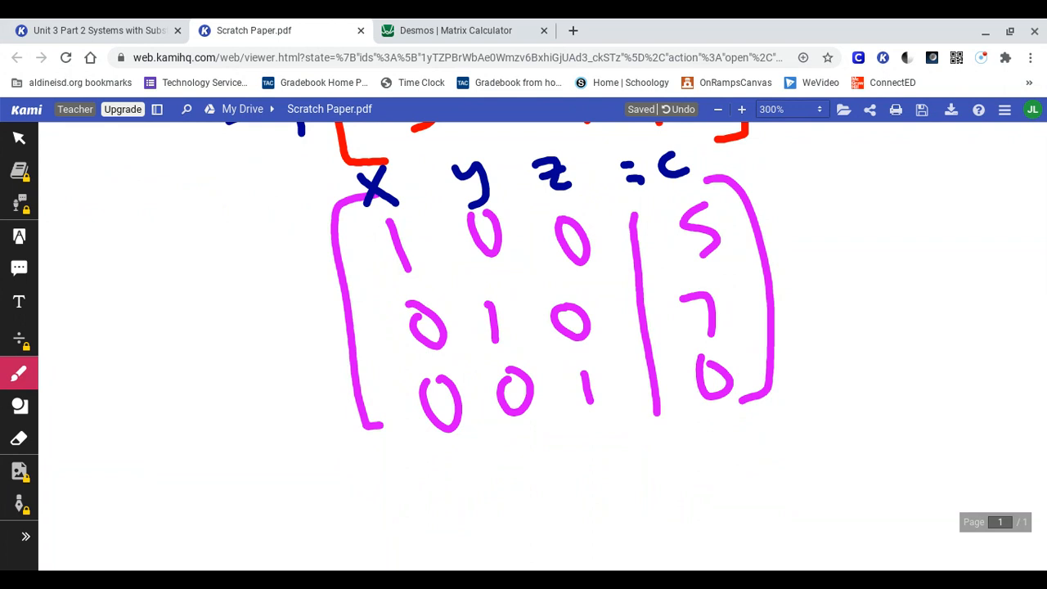
Step: Underline the leading 1 and the constant in each row of the reduced matrix
left_click_drag(419, 282, 397, 290)
mouse_move(716, 273)
left_mouse_down()
mouse_move(687, 275)
mouse_move(737, 264)
left_mouse_up()
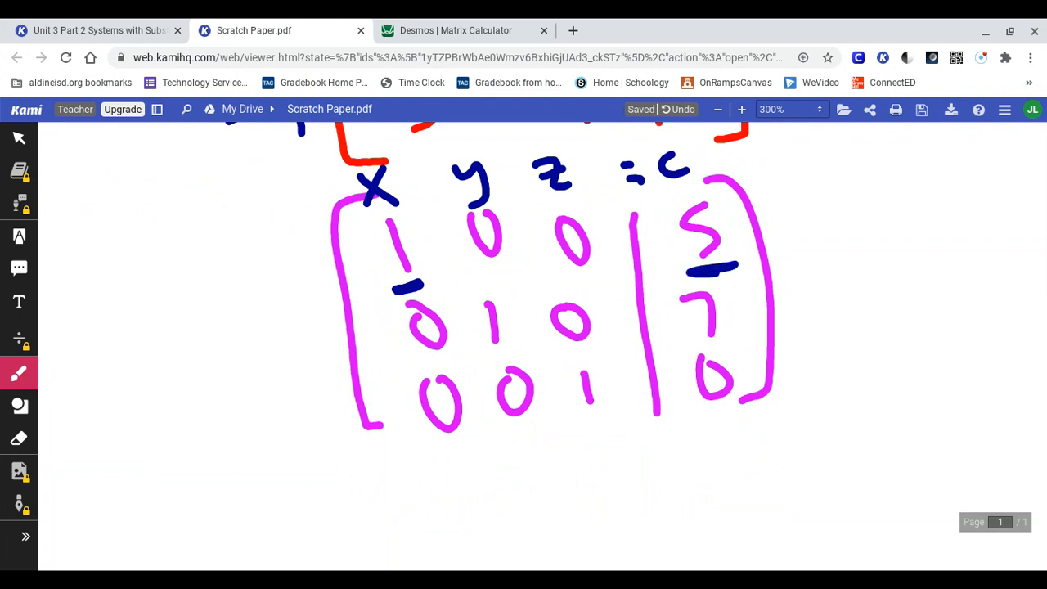
mouse_move(512, 355)
left_mouse_down()
mouse_move(479, 355)
mouse_move(505, 349)
left_mouse_up()
mouse_move(721, 337)
left_mouse_down()
mouse_move(695, 344)
mouse_move(725, 338)
left_mouse_up()
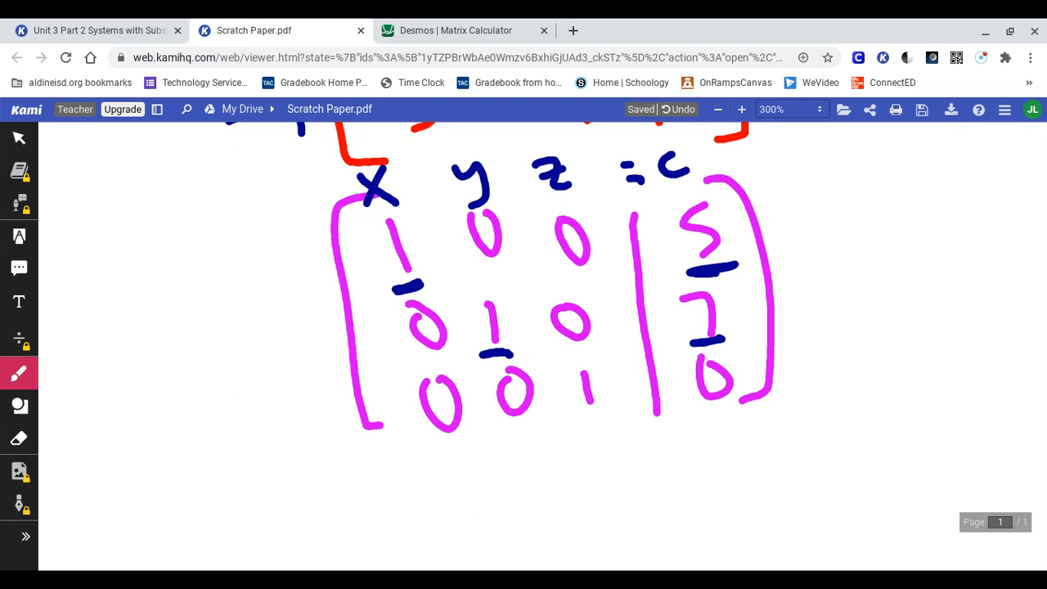
mouse_move(612, 416)
left_mouse_down()
mouse_move(568, 423)
mouse_move(605, 419)
left_mouse_up()
mouse_move(737, 407)
left_mouse_down()
mouse_move(692, 417)
mouse_move(737, 412)
left_mouse_up()
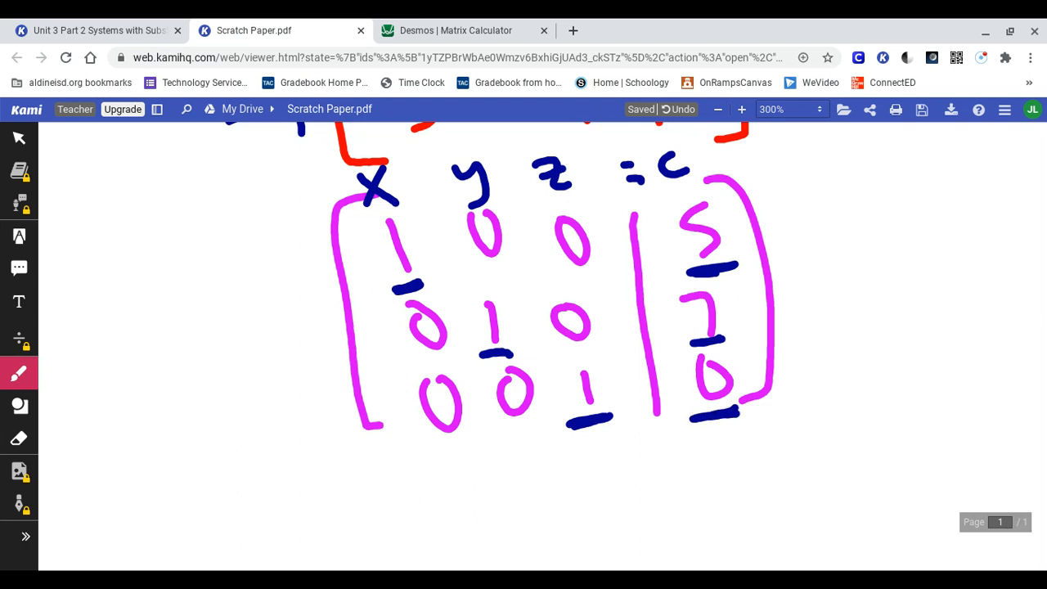
Step: Write "(x, y, z) =" in the blank space beside the reduced matrix
scroll(542, 346, "left", 2)
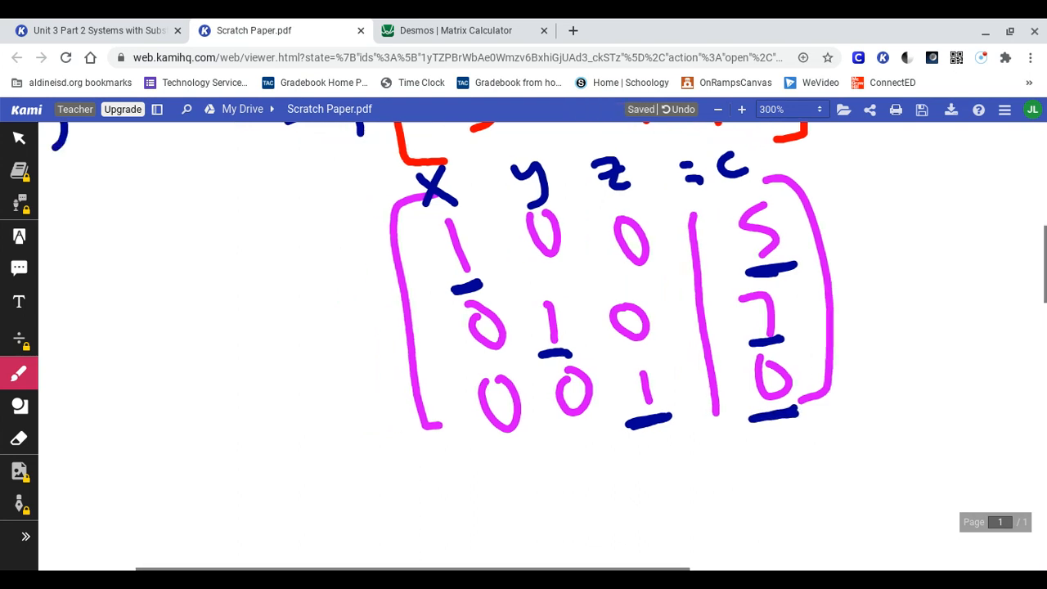
scroll(542, 346, "right", 10)
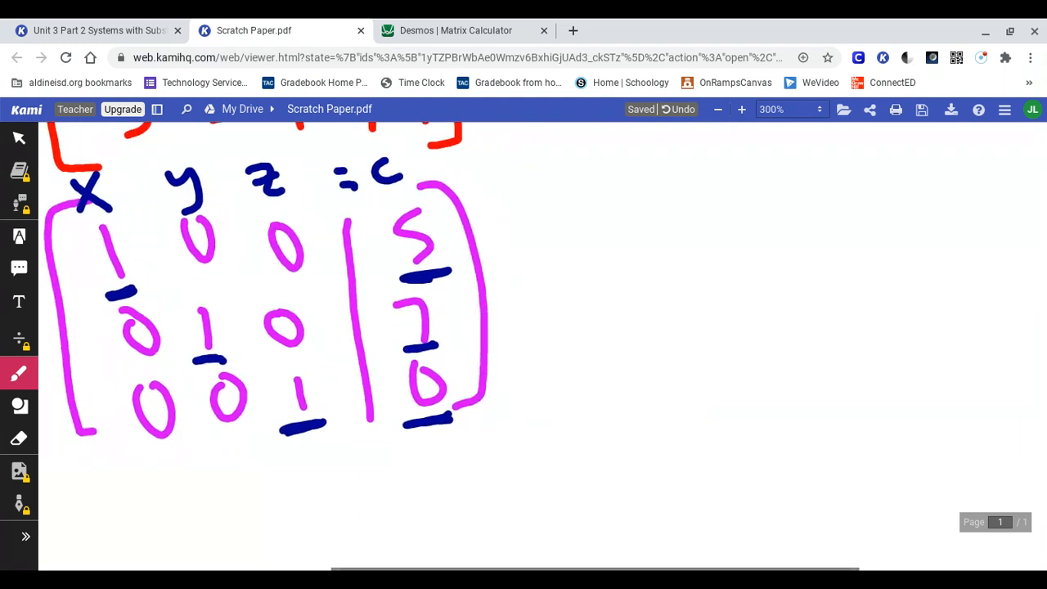
left_click_drag(528, 228, 573, 263)
left_click_drag(558, 221, 538, 267)
left_click_drag(585, 250, 579, 286)
left_click_drag(608, 226, 624, 250)
left_click_drag(636, 231, 620, 284)
left_click_drag(656, 248, 652, 283)
mouse_move(676, 230)
left_mouse_down()
mouse_move(685, 263)
mouse_move(702, 262)
left_mouse_up()
mouse_move(520, 193)
left_mouse_down()
mouse_move(507, 279)
mouse_move(519, 291)
left_mouse_up()
left_click_drag(698, 197, 716, 278)
left_click_drag(763, 235, 785, 252)
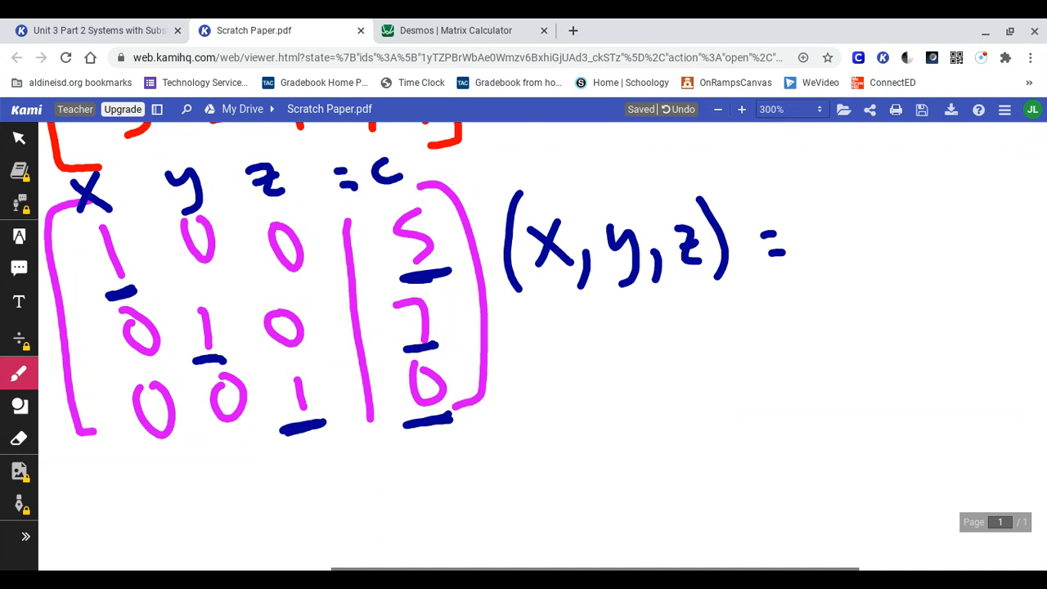
Step: Complete the solution statement with the ordered triple (5, 7, 0) from the reduced matrix's constants
mouse_move(847, 210)
left_mouse_down()
mouse_move(820, 211)
mouse_move(838, 273)
mouse_move(872, 278)
mouse_move(869, 293)
left_mouse_up()
mouse_move(885, 229)
left_mouse_down()
mouse_move(908, 268)
mouse_move(932, 280)
left_mouse_up()
mouse_move(962, 229)
left_mouse_down()
mouse_move(951, 242)
mouse_move(989, 208)
mouse_move(991, 286)
left_mouse_up()
left_click_drag(820, 191, 811, 284)
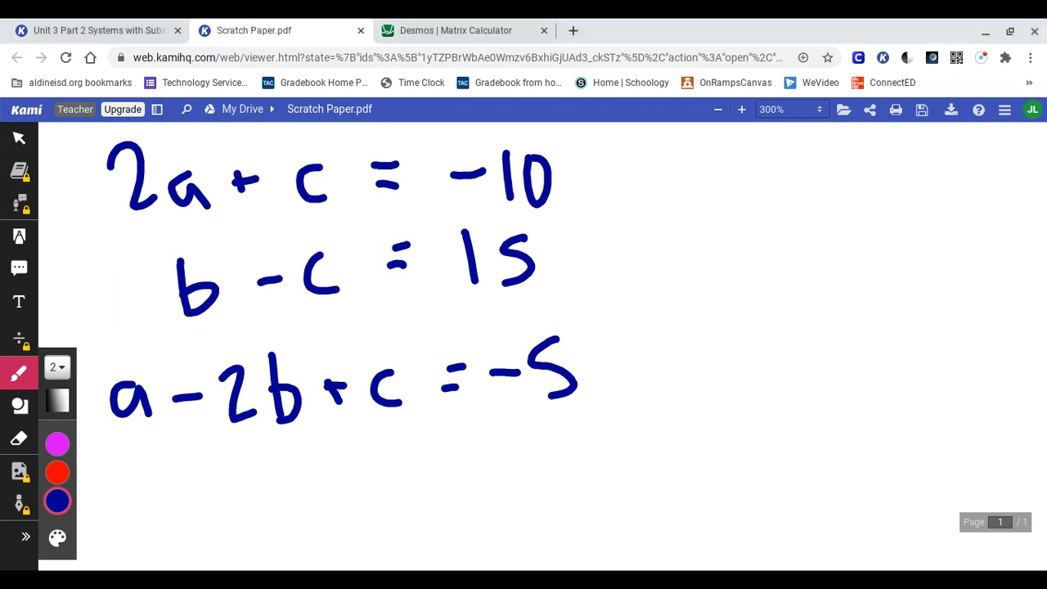
Step: Insert the implied coefficient 1 in red before each variable lacking a coefficient in the three equations in a, b and c
left_click(57, 471)
left_click_drag(267, 157, 275, 206)
left_click_drag(292, 255, 295, 300)
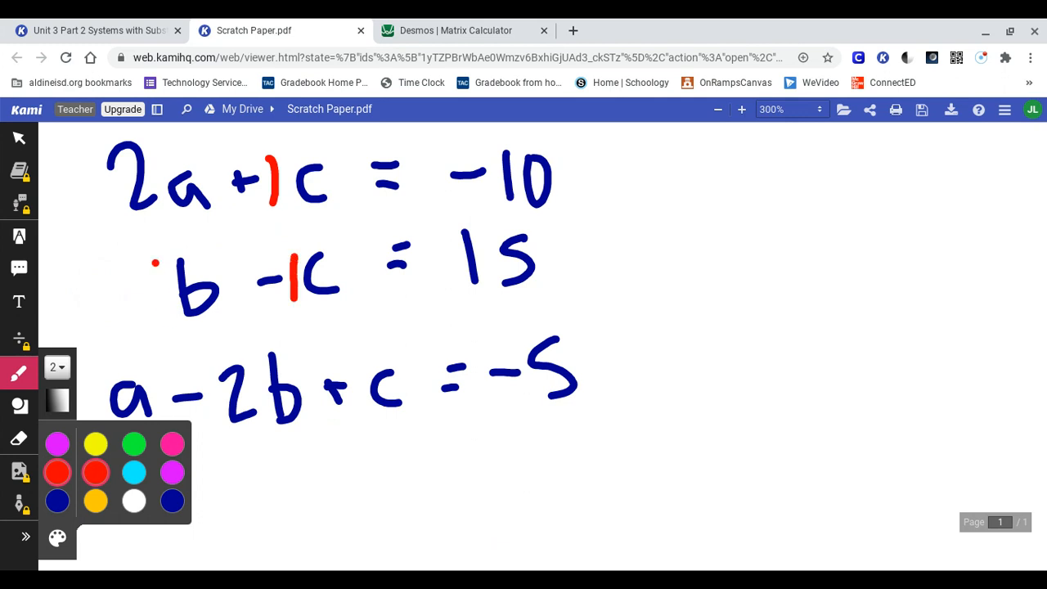
left_click_drag(155, 264, 171, 327)
left_click_drag(346, 361, 360, 413)
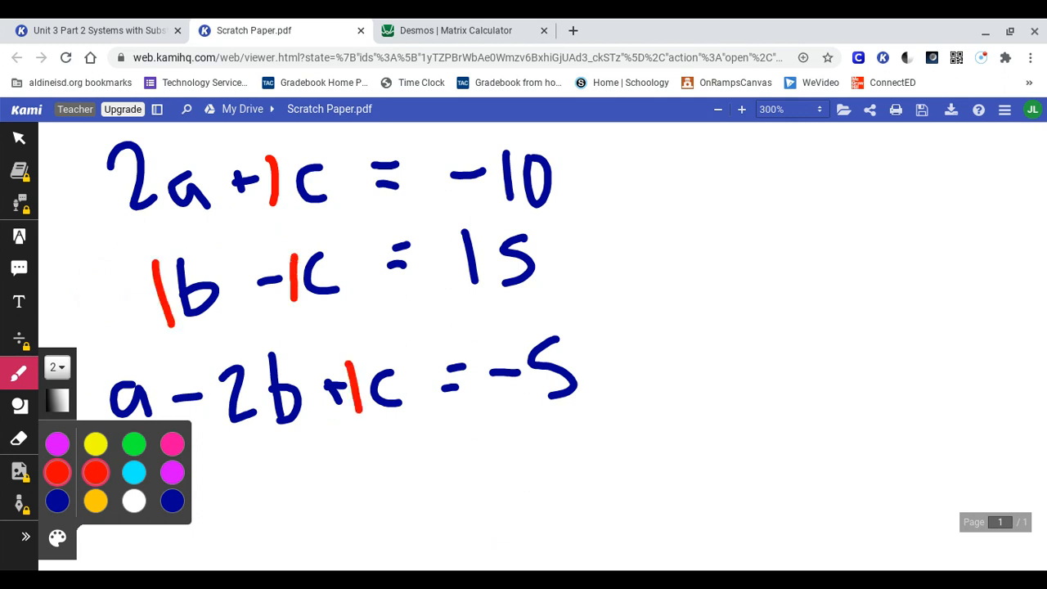
left_click_drag(88, 381, 99, 419)
Step: Add a red "0 +" in front of the second and first equations to stand for their missing variable terms
mouse_move(112, 303)
left_mouse_down()
mouse_move(130, 302)
mouse_move(121, 315)
left_mouse_up()
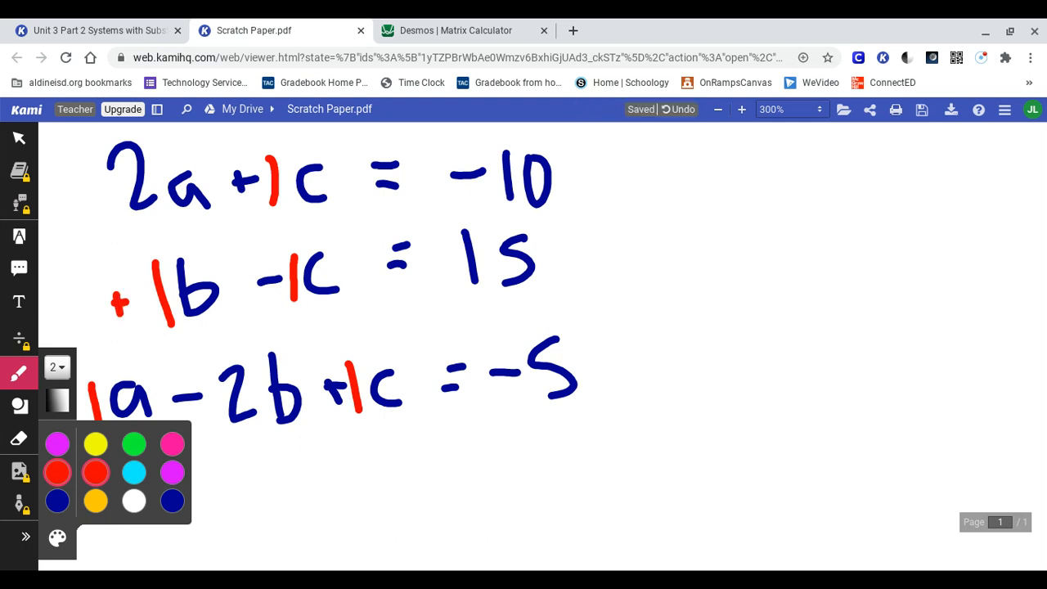
mouse_move(79, 279)
left_mouse_down()
mouse_move(91, 320)
mouse_move(82, 281)
left_mouse_up()
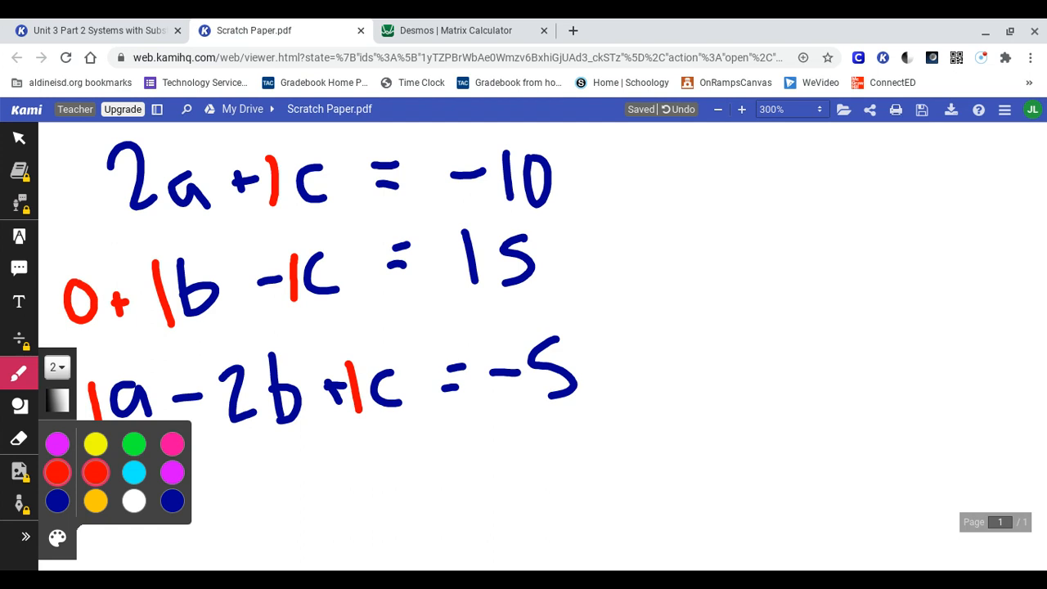
left_click_drag(90, 191, 107, 192)
mouse_move(96, 183)
left_mouse_down()
mouse_move(97, 199)
mouse_move(70, 208)
mouse_move(69, 180)
left_mouse_up()
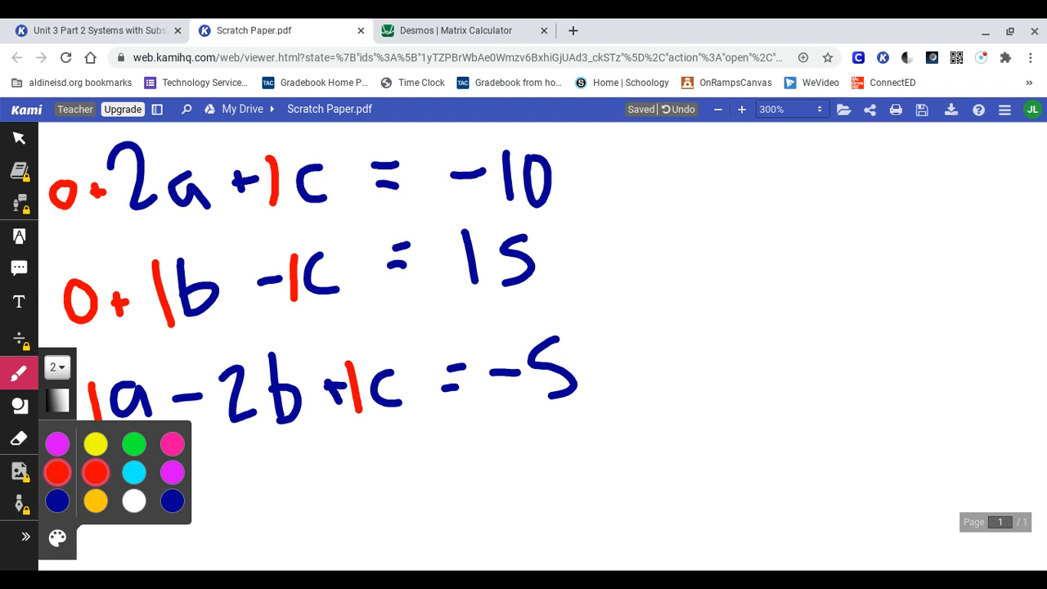
Step: Write the column headings a, b, c = # in red beside the first equation
mouse_move(708, 174)
left_mouse_down()
mouse_move(682, 184)
mouse_move(716, 201)
left_mouse_up()
mouse_move(768, 159)
left_mouse_down()
mouse_move(793, 176)
mouse_move(779, 198)
left_mouse_up()
mouse_move(863, 169)
left_mouse_down()
mouse_move(850, 185)
mouse_move(873, 190)
mouse_move(933, 163)
left_mouse_up()
left_click(924, 163)
mouse_move(933, 176)
left_mouse_down()
mouse_move(919, 179)
mouse_move(959, 195)
left_mouse_up()
left_click_drag(971, 157, 978, 187)
mouse_move(951, 173)
left_mouse_down()
mouse_move(986, 166)
mouse_move(962, 189)
left_mouse_up()
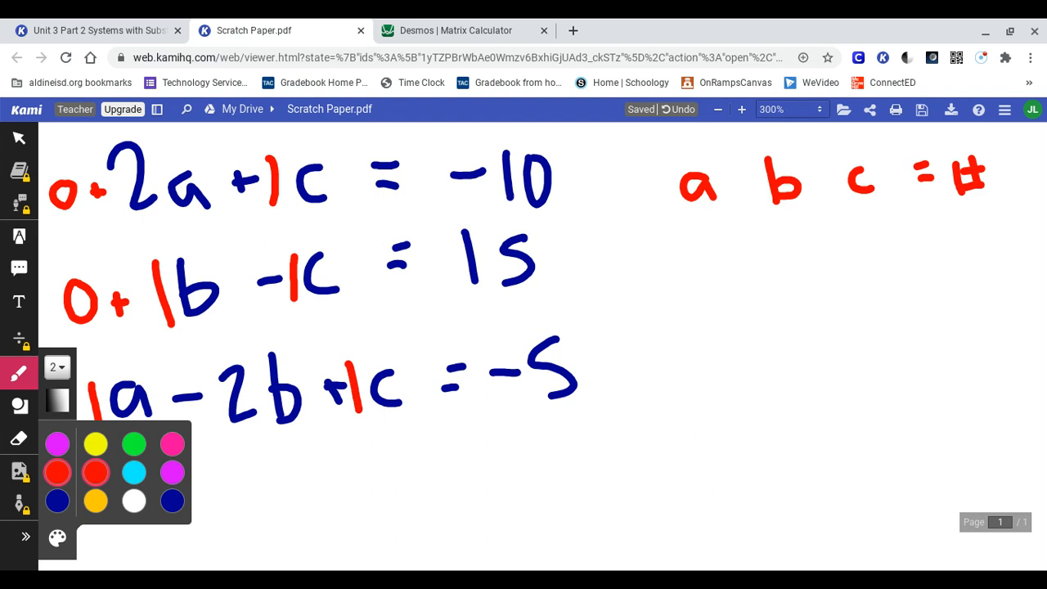
Step: Write the first matrix row, 2, 0, 1 and -10, under the column headings
left_click_drag(692, 255, 739, 294)
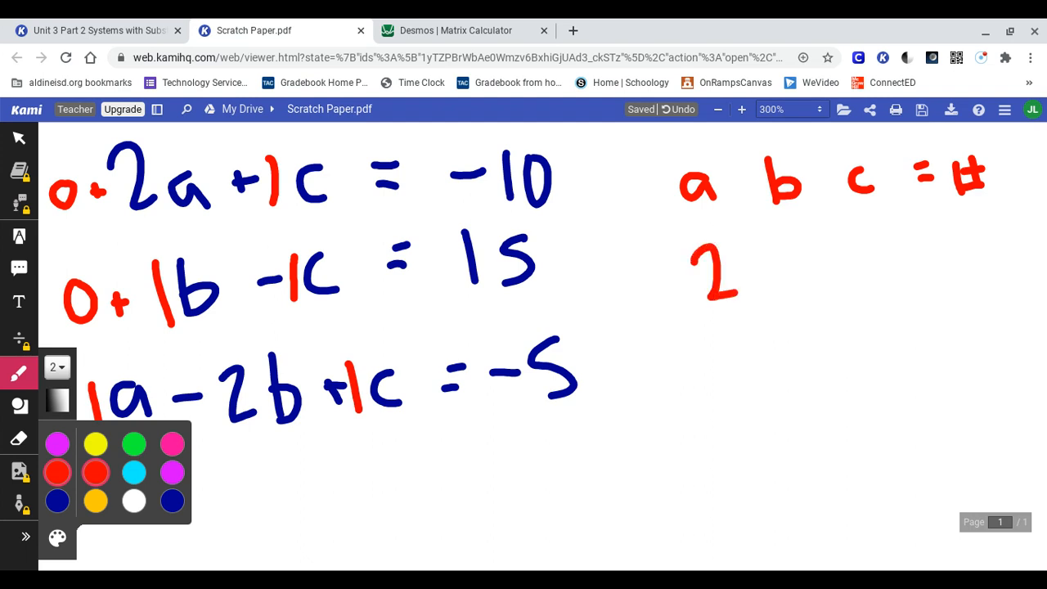
mouse_move(780, 244)
left_mouse_down()
mouse_move(788, 292)
mouse_move(780, 241)
left_mouse_up()
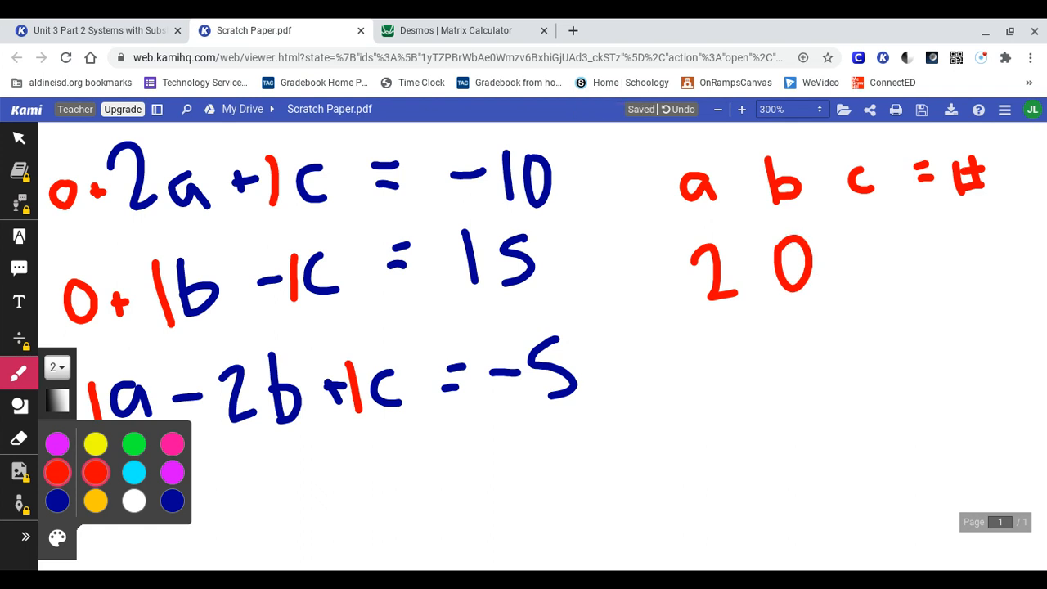
left_click_drag(857, 228, 868, 274)
left_click_drag(965, 239, 937, 248)
mouse_move(970, 234)
left_mouse_down()
mouse_move(978, 227)
mouse_move(976, 266)
left_mouse_up()
mouse_move(1000, 229)
left_mouse_down()
mouse_move(991, 249)
mouse_move(1004, 227)
mouse_move(991, 231)
left_mouse_up()
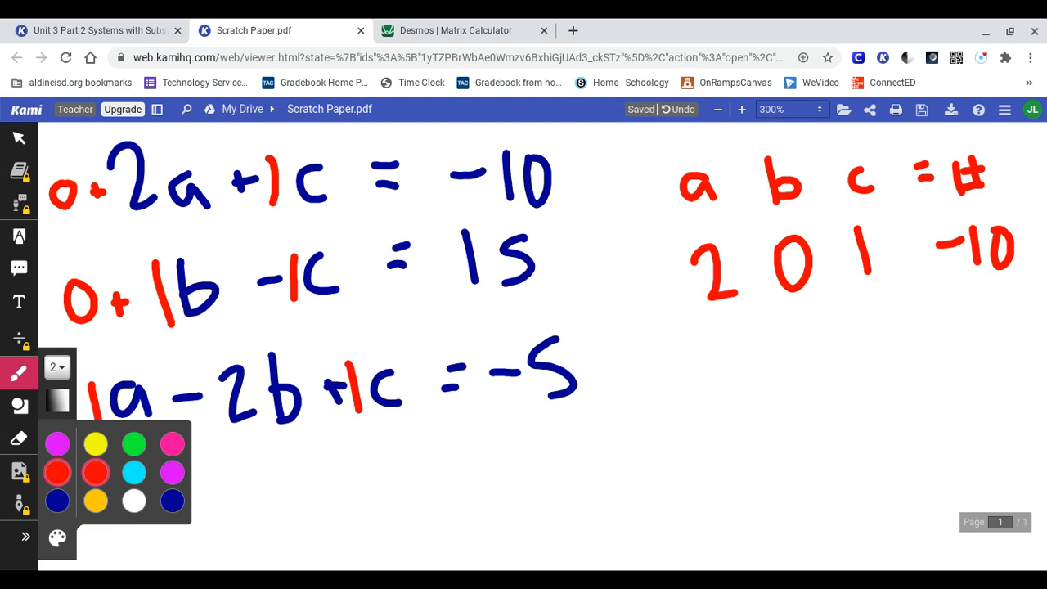
Step: Write the second matrix row, 0, 1, -1 and 15, in red beneath the first row
mouse_move(735, 340)
left_mouse_down()
mouse_move(736, 390)
mouse_move(733, 340)
left_mouse_up()
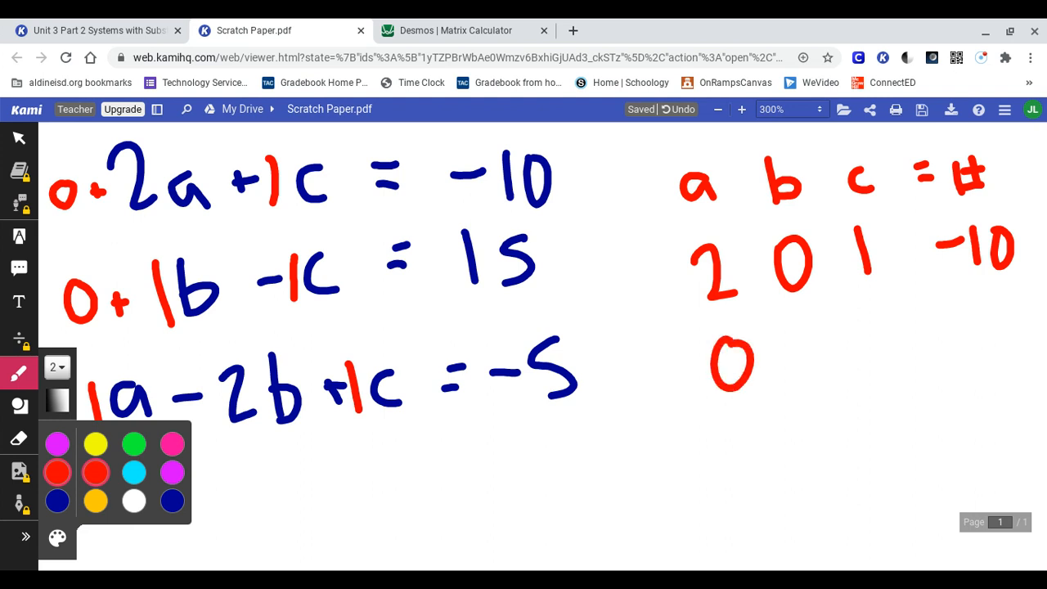
left_click_drag(800, 322, 809, 375)
mouse_move(868, 344)
left_mouse_down()
mouse_move(842, 346)
mouse_move(884, 359)
left_mouse_up()
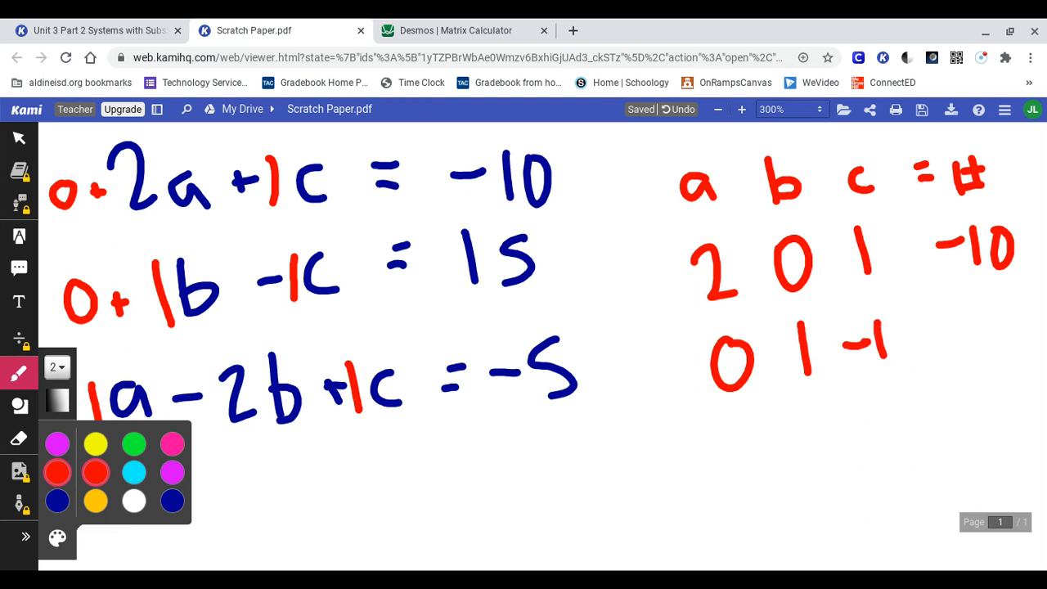
left_click_drag(964, 295, 970, 350)
mouse_move(999, 297)
left_mouse_down()
mouse_move(1008, 333)
mouse_move(982, 343)
left_mouse_up()
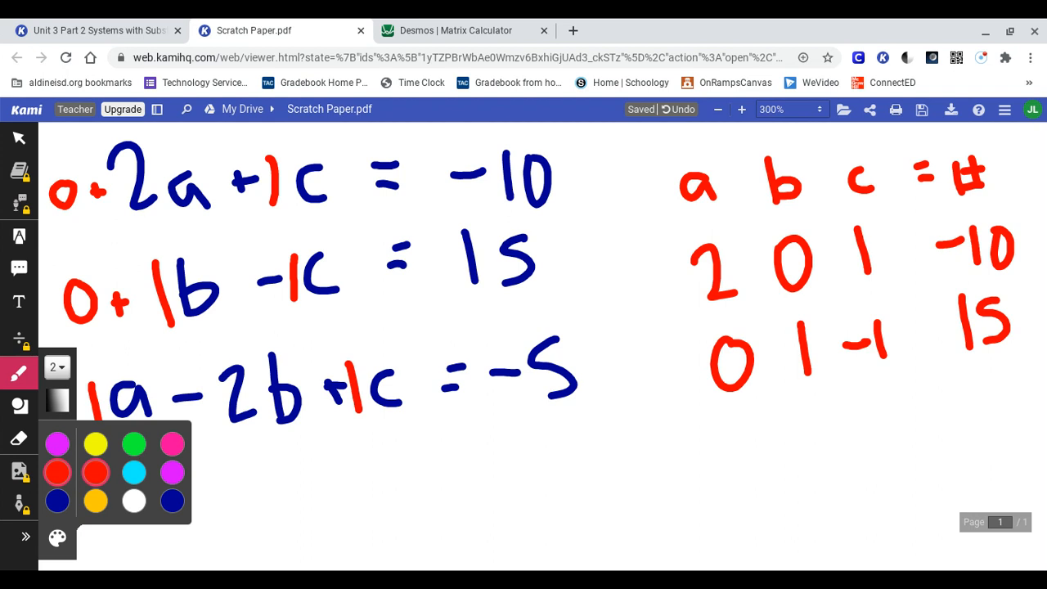
Step: Write the third matrix row, 1, -2, 1 and -5, in red beneath the second row
left_click(18, 373)
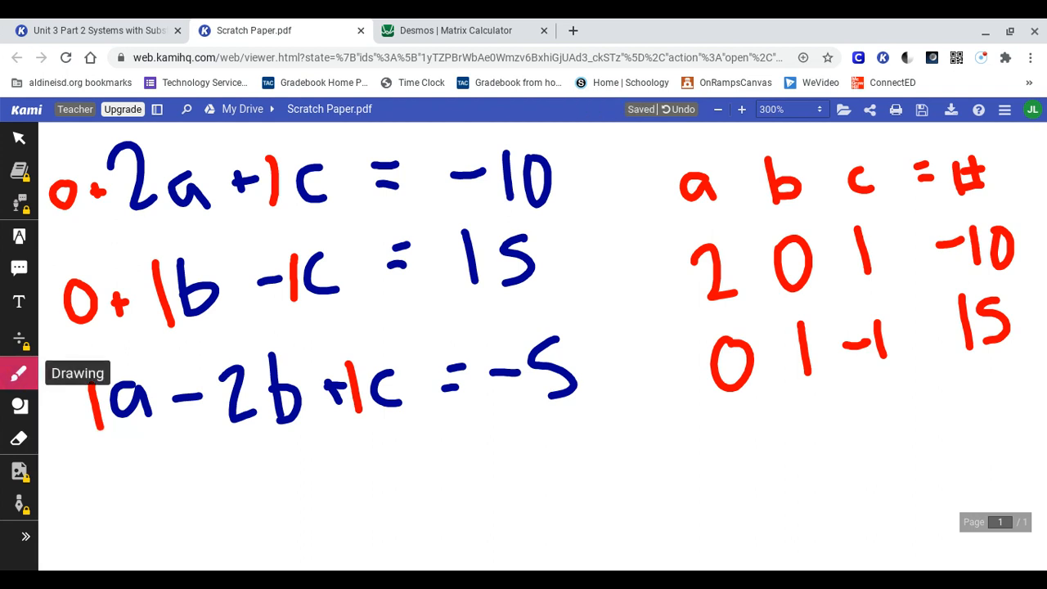
scroll(540, 343, "down", 1)
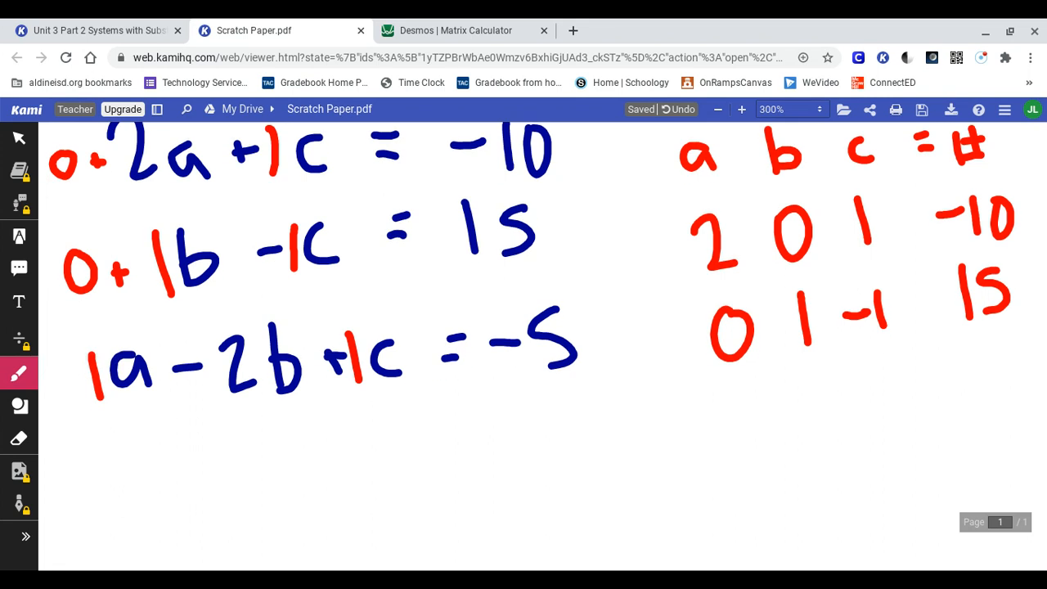
mouse_move(742, 390)
left_mouse_down()
mouse_move(760, 435)
mouse_move(819, 409)
mouse_move(827, 381)
mouse_move(855, 422)
left_mouse_up()
left_click_drag(892, 359, 906, 413)
left_click_drag(980, 366, 957, 376)
mouse_move(1000, 347)
left_mouse_down()
mouse_move(1019, 376)
mouse_move(992, 391)
left_mouse_up()
Step: Enclose the three rows in red brackets with a divider line before the constants, and switch to the Desmos Matrix Calculator
mouse_move(704, 183)
left_mouse_down()
mouse_move(720, 481)
mouse_move(759, 471)
left_mouse_up()
mouse_move(947, 180)
left_mouse_down()
mouse_move(965, 173)
mouse_move(1039, 365)
mouse_move(1027, 409)
mouse_move(1016, 413)
left_mouse_up()
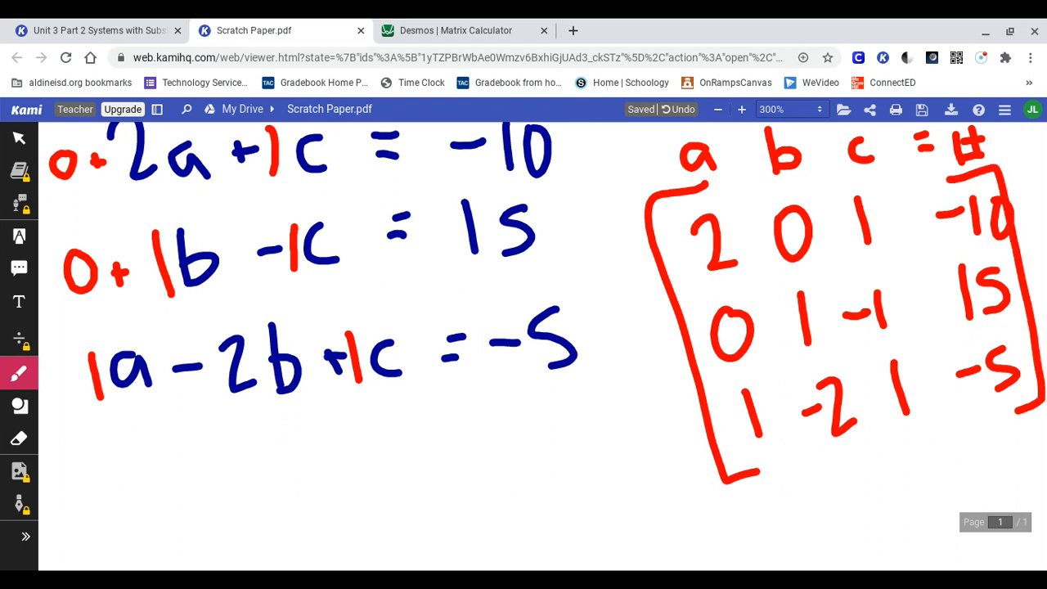
scroll(523, 344, "right", 5)
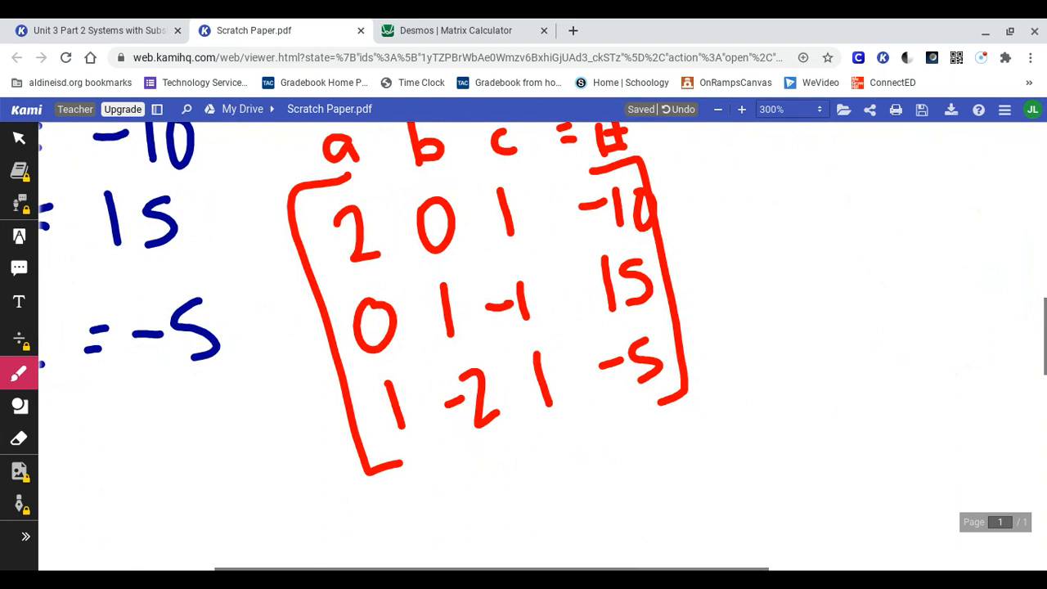
left_click_drag(527, 167, 603, 423)
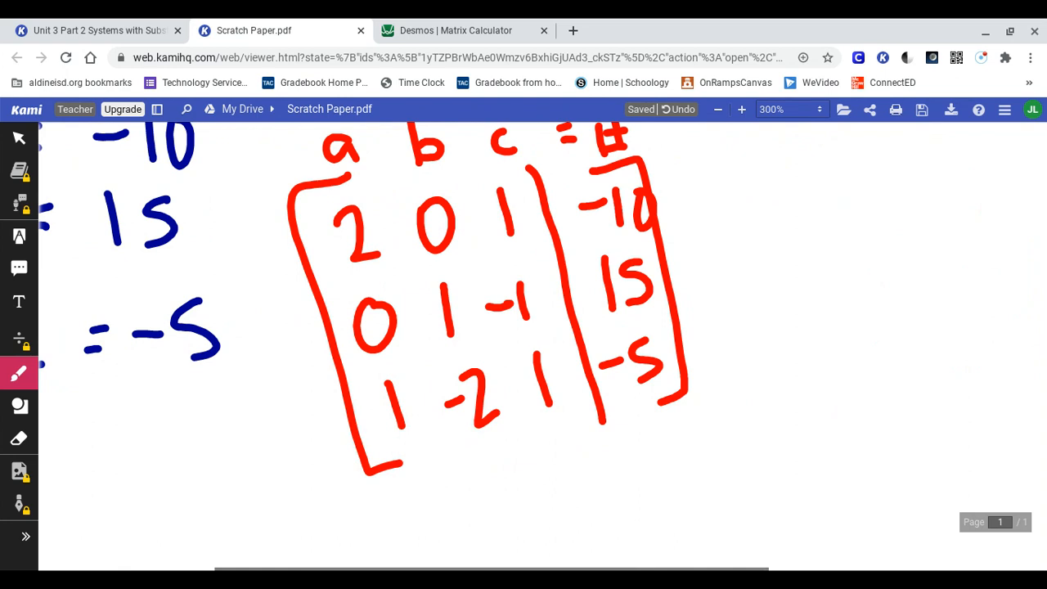
key("ctrl+Tab")
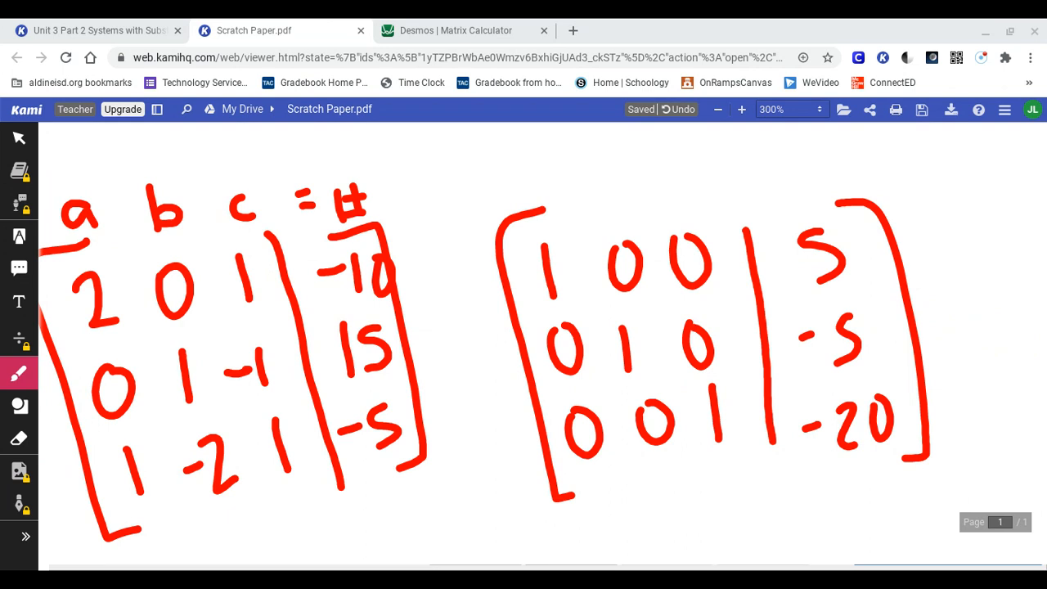
Step: Write the column headings a, b, c = # in red above the reduced matrix
left_click_drag(542, 165, 556, 191)
mouse_move(599, 150)
left_mouse_down()
mouse_move(622, 175)
mouse_move(610, 194)
left_mouse_up()
left_click_drag(682, 166, 685, 187)
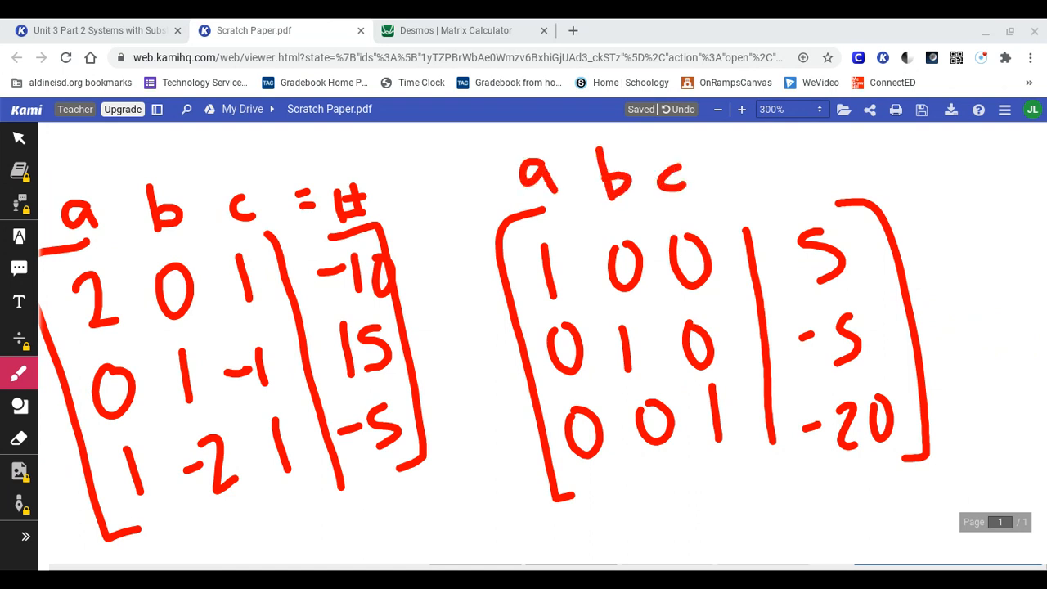
mouse_move(731, 160)
left_mouse_down()
mouse_move(746, 164)
mouse_move(752, 183)
mouse_move(790, 182)
left_mouse_up()
left_click_drag(798, 144, 799, 171)
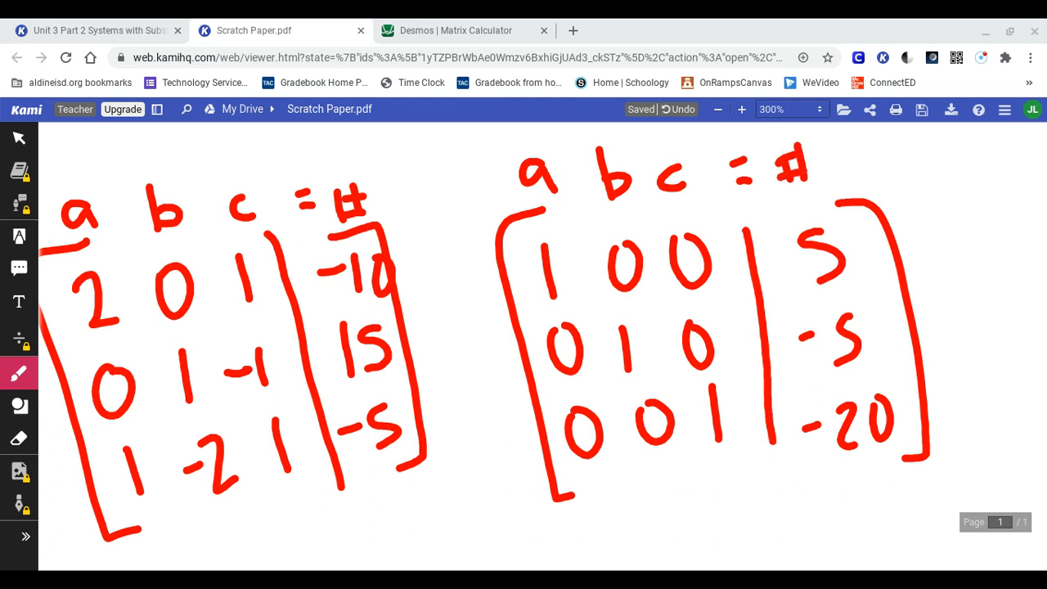
Step: Underline in blue the leading 1 and the constant in each row of the reduced matrix
left_click(18, 373)
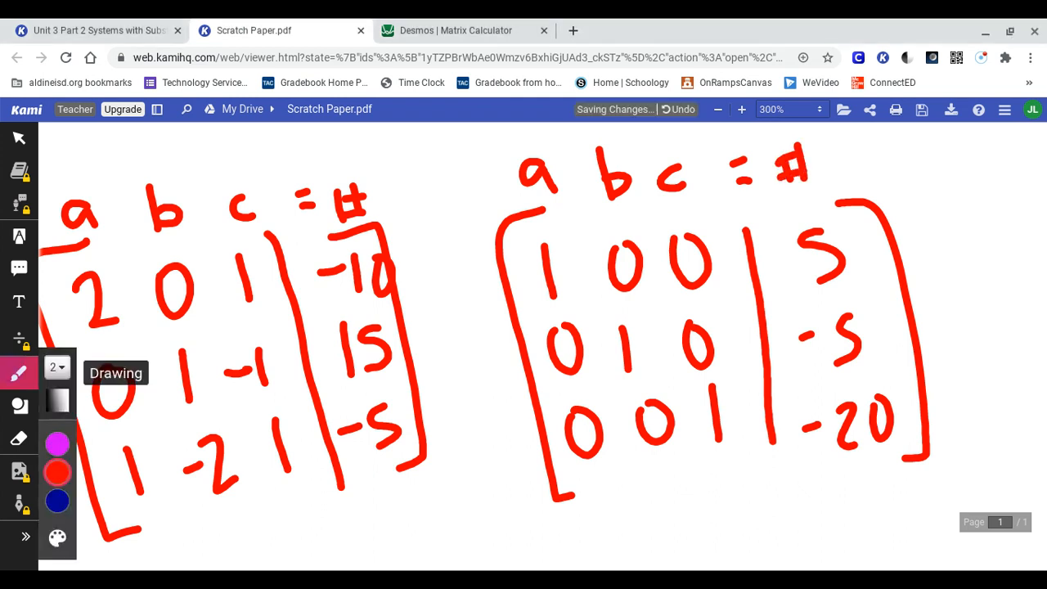
left_click(18, 372)
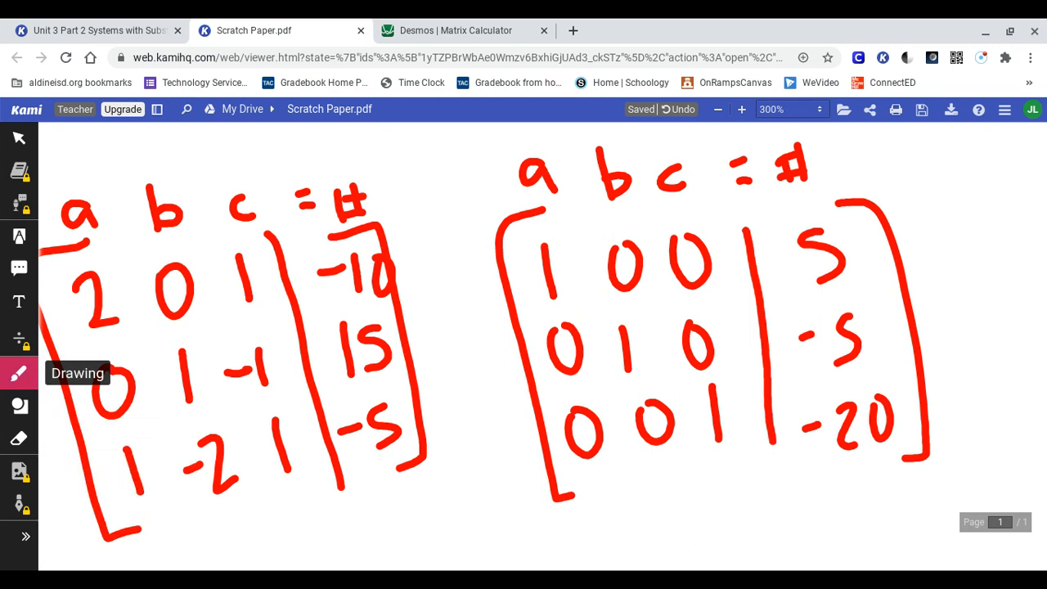
left_click_drag(537, 310, 569, 305)
left_click_drag(852, 290, 816, 297)
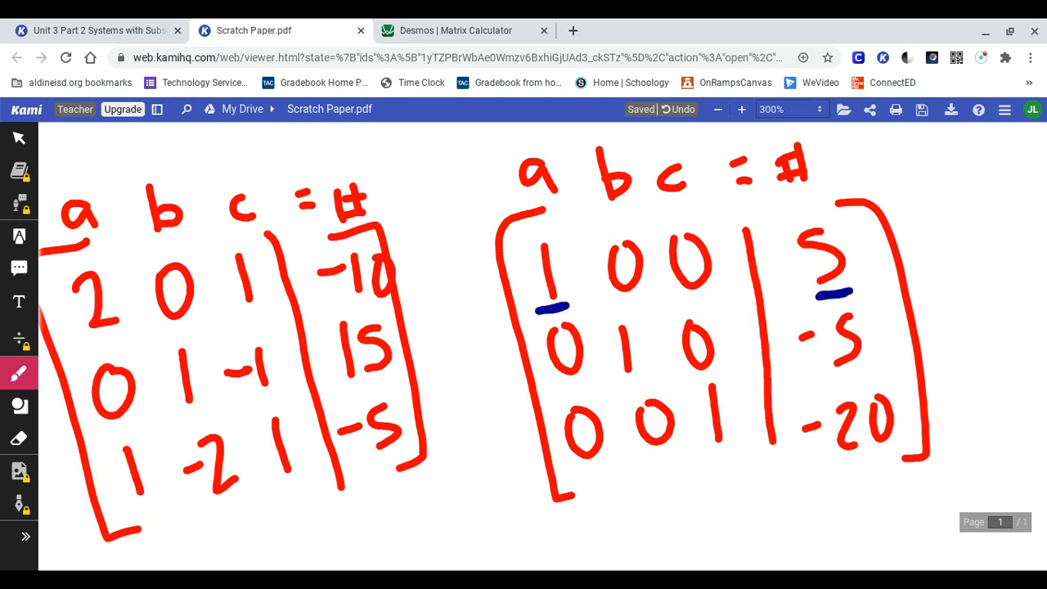
left_click_drag(615, 388, 645, 378)
left_click_drag(864, 366, 824, 380)
left_click_drag(732, 451, 705, 461)
left_click_drag(896, 455, 841, 470)
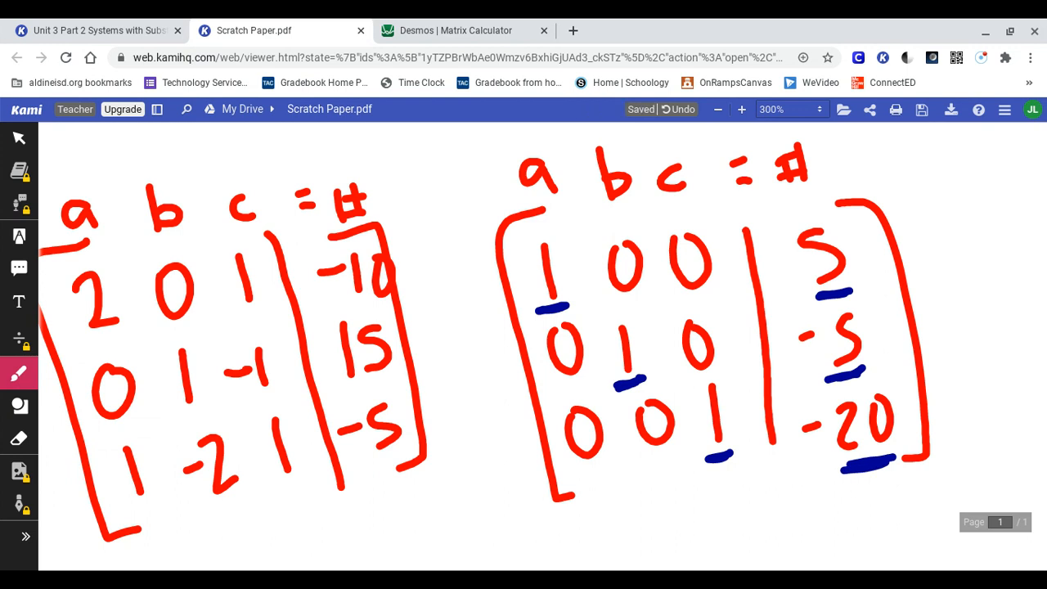
Step: Write "(a, b, c) =" in blue below the reduced matrix
scroll(409, 360, "right", 5)
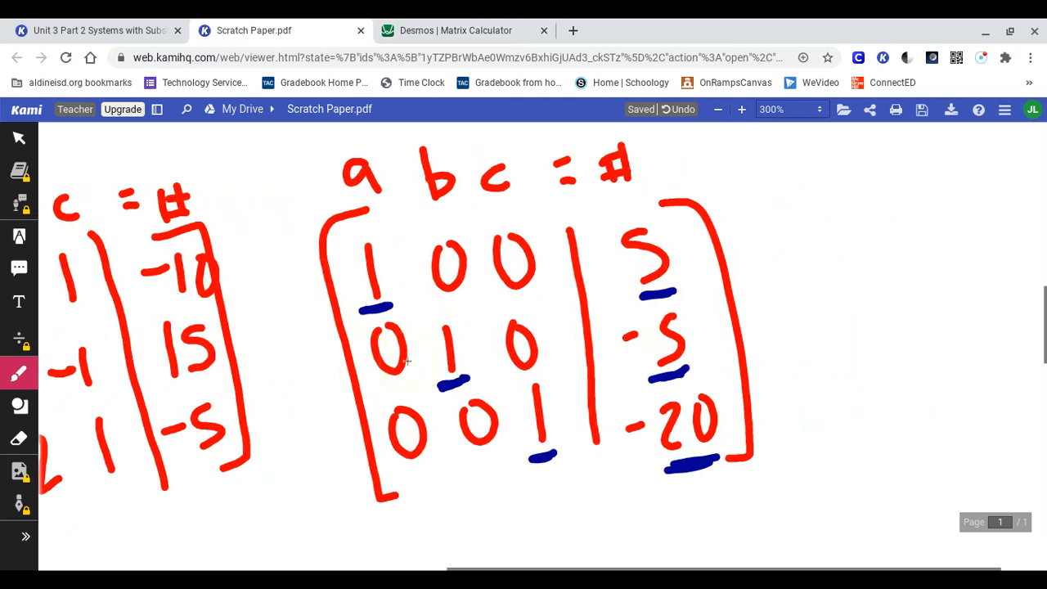
scroll(407, 361, "right", 2)
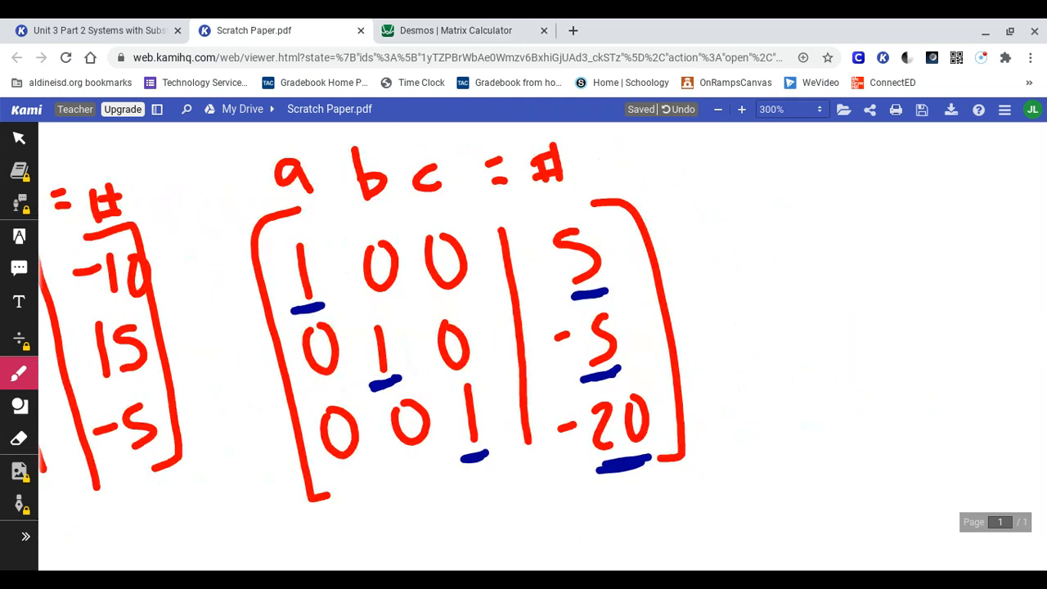
left_click(407, 360)
scroll(407, 361, "down", 1)
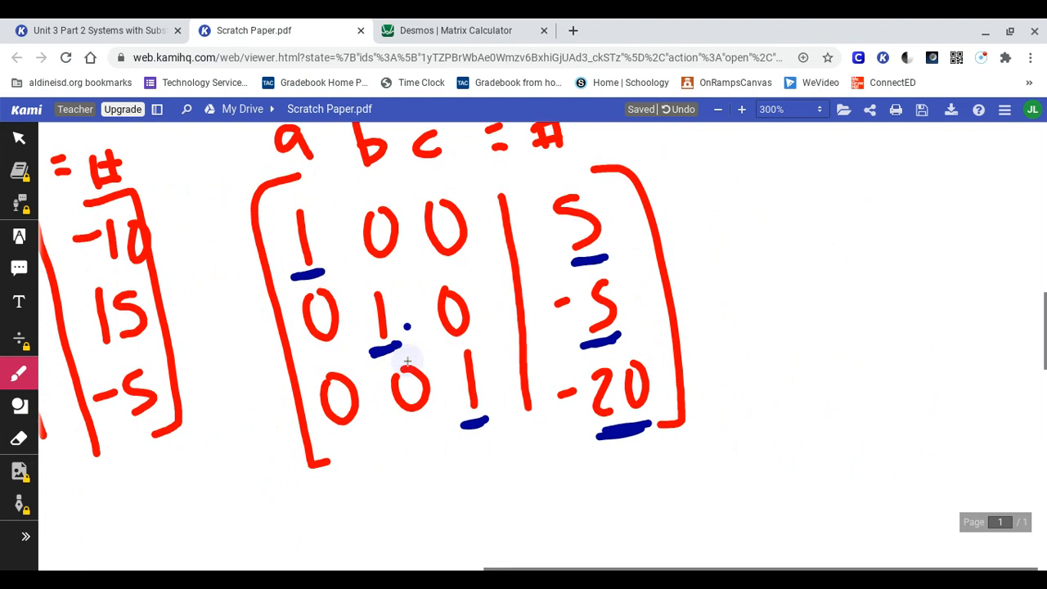
mouse_move(327, 499)
left_mouse_down()
mouse_move(308, 499)
mouse_move(344, 528)
mouse_move(381, 529)
mouse_move(378, 546)
left_mouse_up()
left_click_drag(407, 489, 417, 536)
left_click_drag(474, 520, 469, 537)
mouse_move(517, 487)
left_mouse_down()
mouse_move(509, 530)
mouse_move(534, 527)
left_mouse_up()
left_click_drag(534, 454, 558, 540)
mouse_move(283, 475)
left_mouse_down()
mouse_move(268, 503)
mouse_move(281, 532)
left_mouse_up()
mouse_move(644, 482)
left_mouse_down()
mouse_move(623, 487)
mouse_move(623, 510)
left_mouse_up()
Step: Complete the solution statement with the ordered triple (5, -5, -20) in blue after the equals sign
left_click_drag(713, 449, 689, 529)
mouse_move(737, 471)
left_mouse_down()
mouse_move(719, 487)
mouse_move(734, 516)
mouse_move(770, 523)
mouse_move(823, 493)
mouse_move(834, 523)
mouse_move(865, 535)
left_mouse_up()
mouse_move(894, 502)
left_mouse_down()
mouse_move(924, 501)
mouse_move(934, 512)
mouse_move(973, 484)
mouse_move(950, 476)
left_mouse_up()
left_click_drag(953, 438, 973, 537)
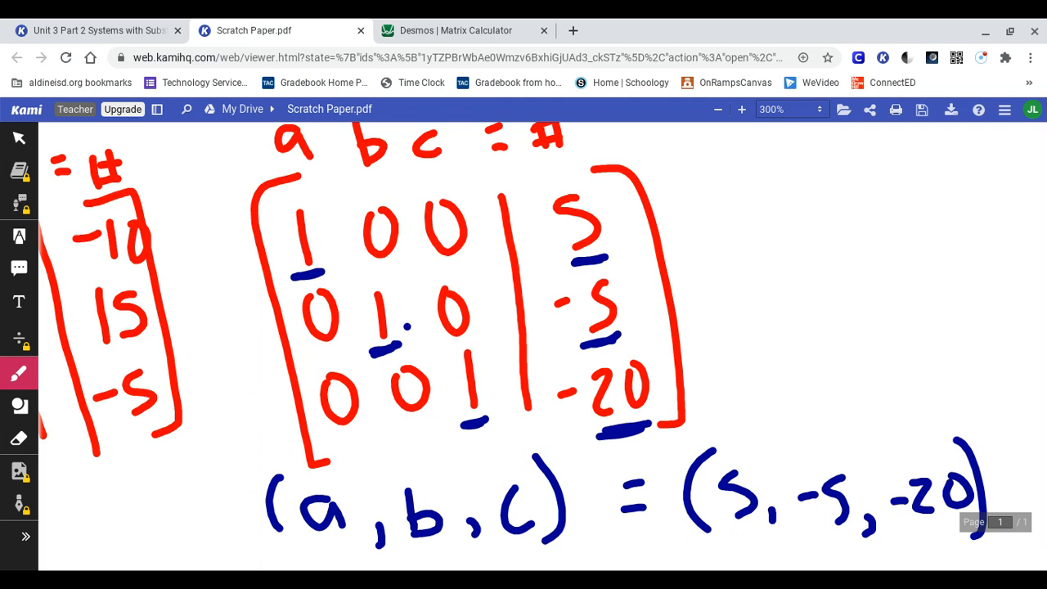
scroll(540, 344, "down", 3)
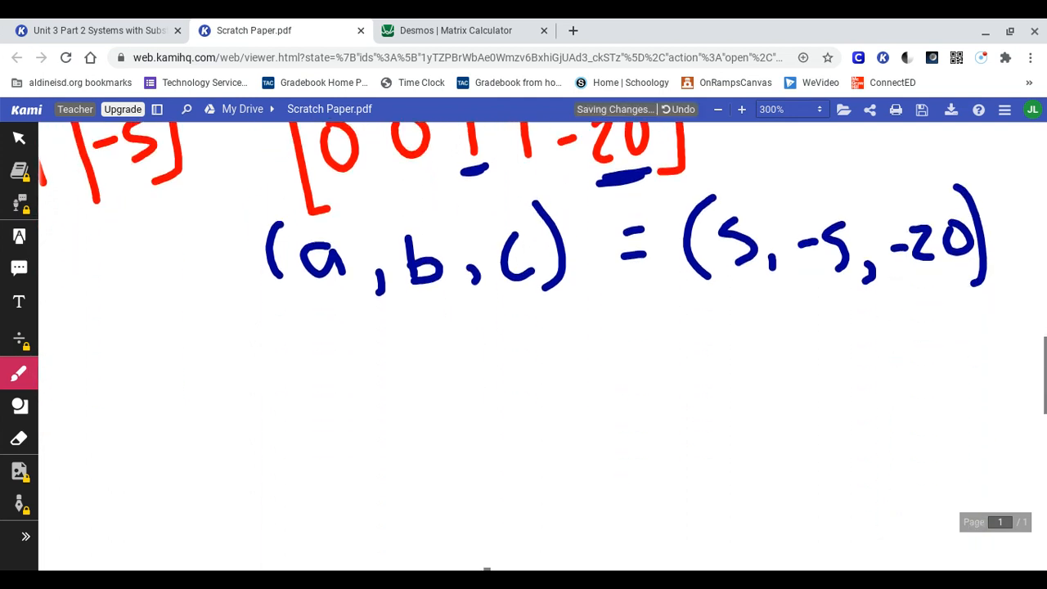